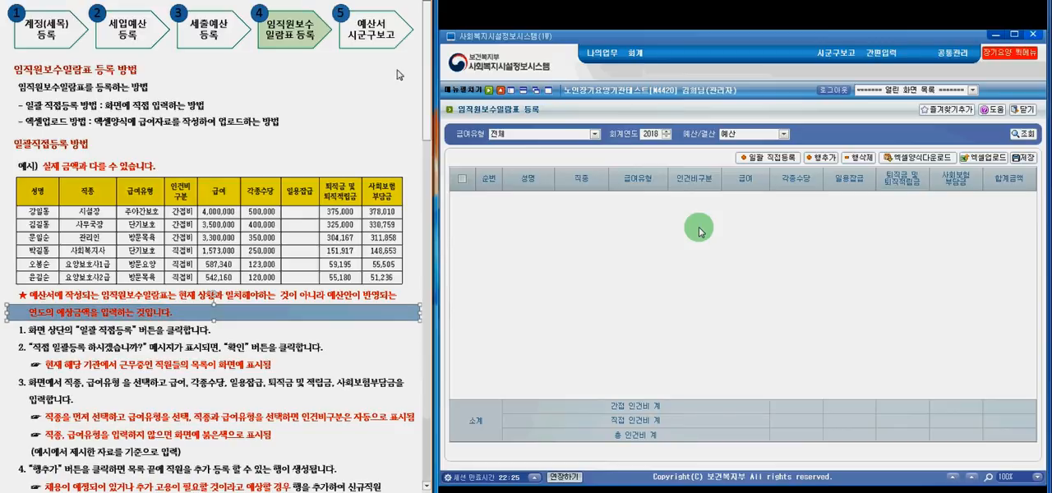
- Run the bulk direct registration (일괄 직접등록) and confirm it to load the current staff into the salary list
left_click(772, 161)
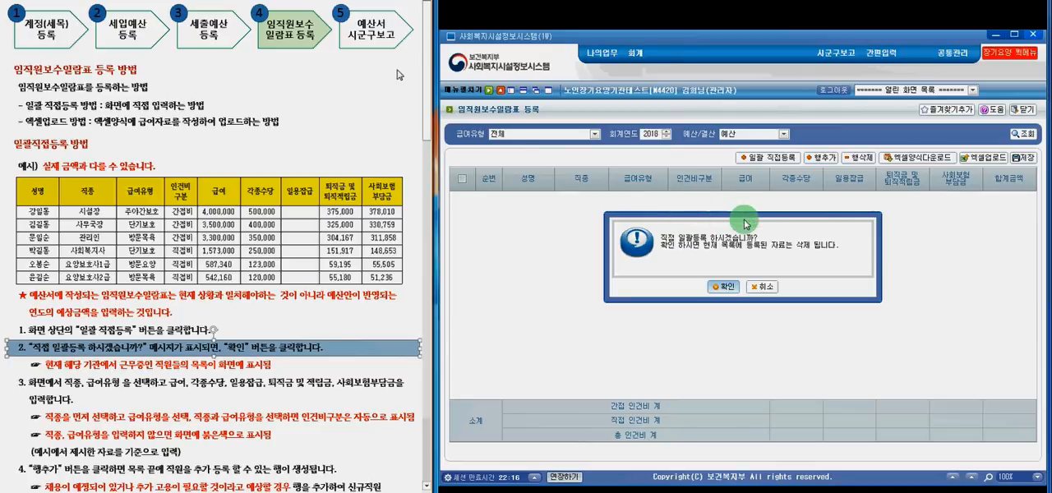
left_click(723, 290)
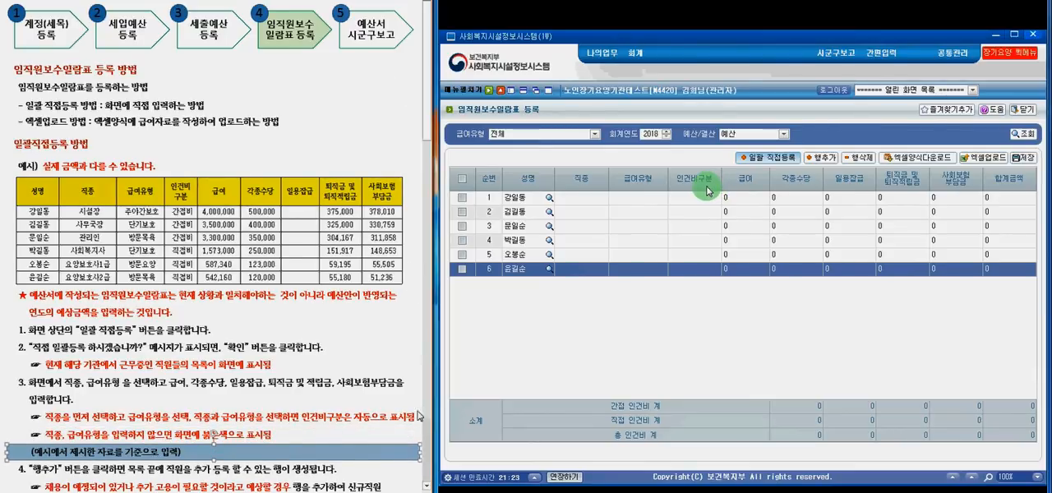
- Set the job type (직종) of row 1 to 시설장(관리책임자) and its benefit type (급여유형) to 주야간보호
left_click(603, 199)
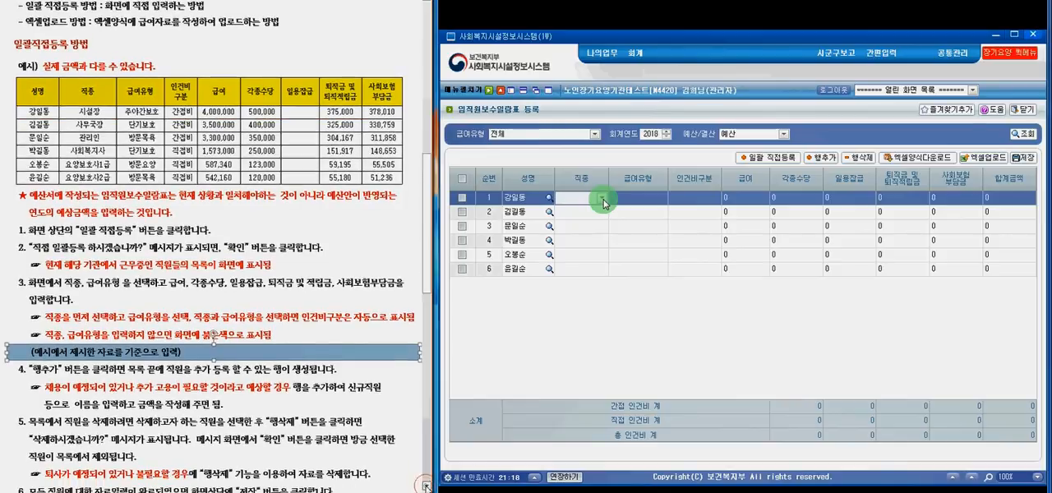
left_click(603, 199)
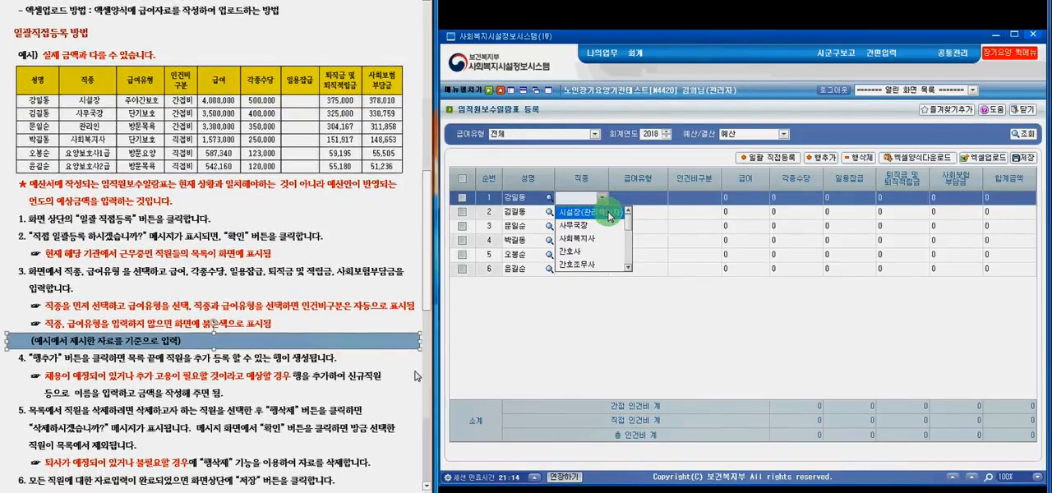
left_click(609, 215)
left_click(660, 200)
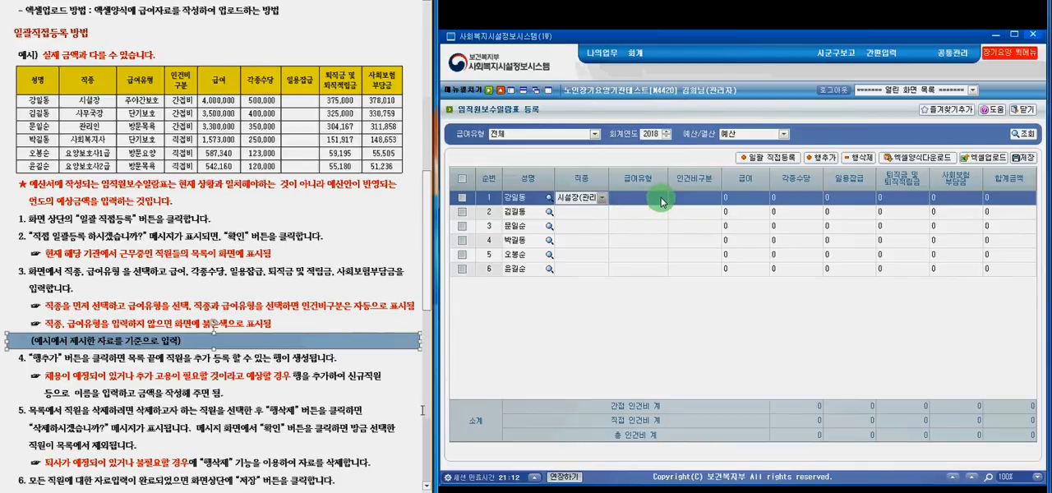
left_click(660, 199)
left_click(661, 200)
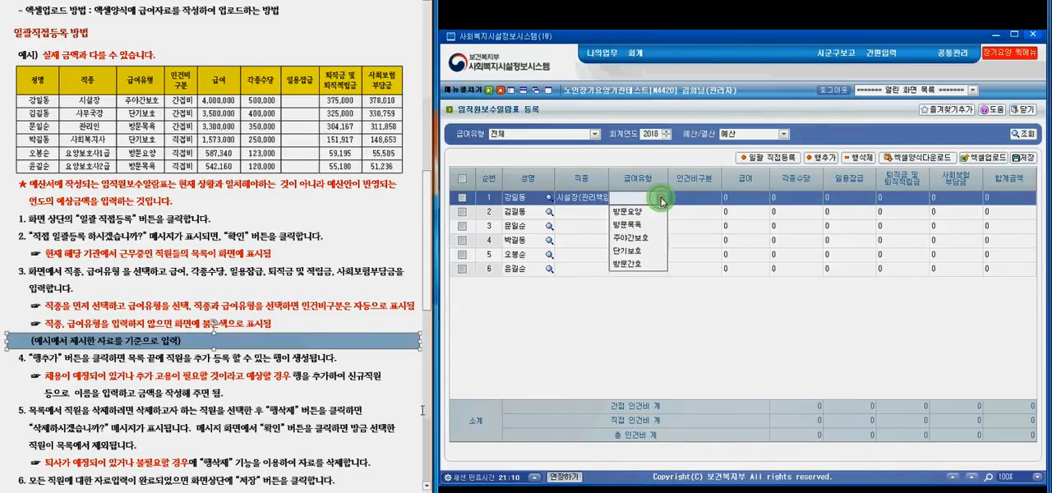
left_click(655, 239)
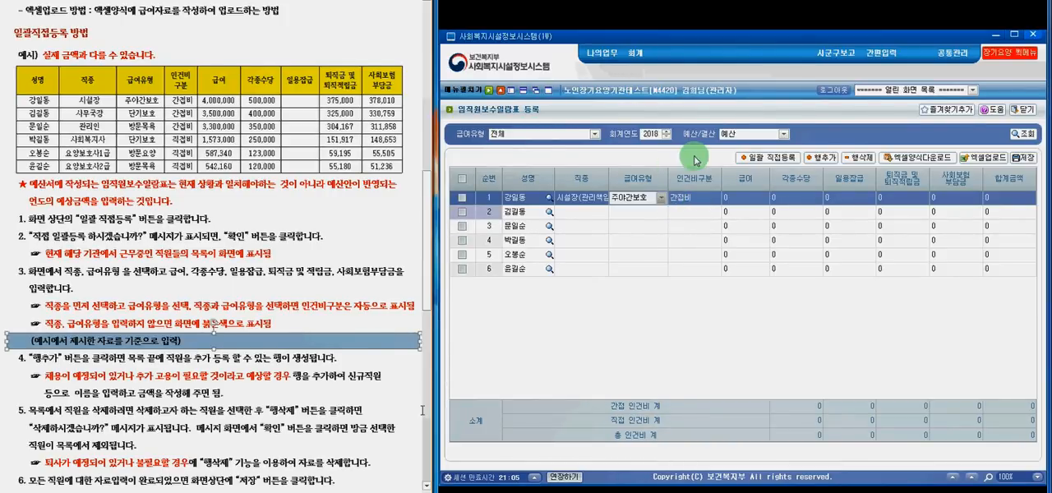
- Fill in row 1's amounts: salary 4,000,000, allowances 500,000, retirement reserve 375,000 and social insurance contribution 378,010
left_click(740, 198)
key("BackSpace")
type("4000000")
key("Tab")
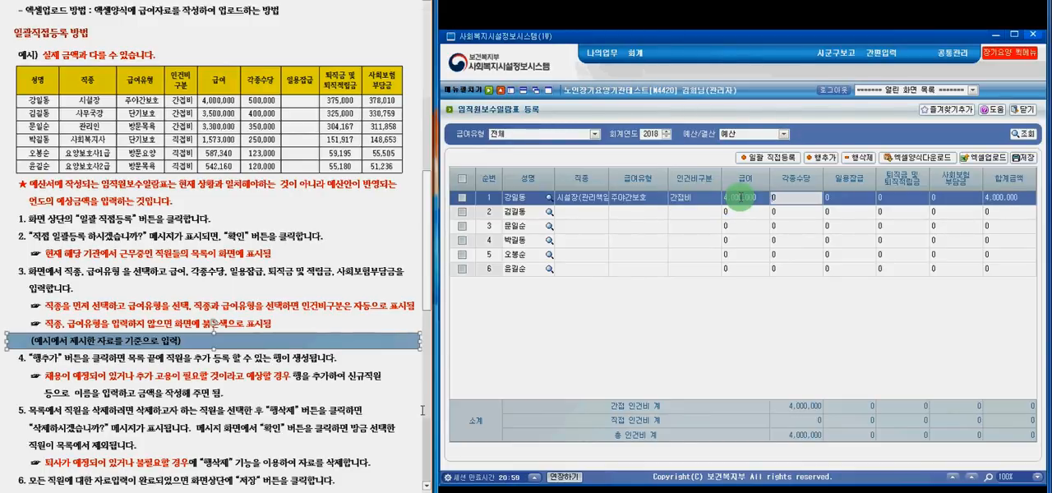
type("500000")
key("Tab")
key("Tab")
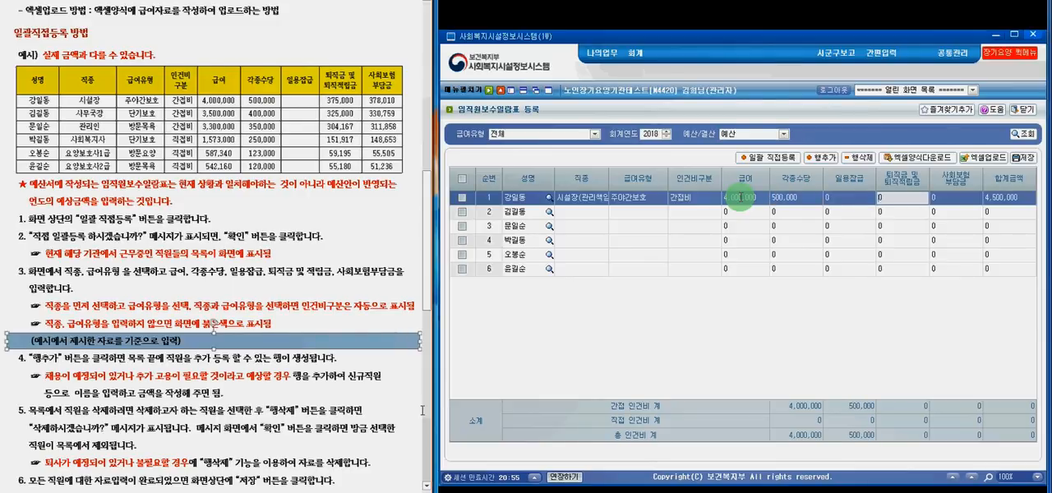
type("375,000")
key("Tab")
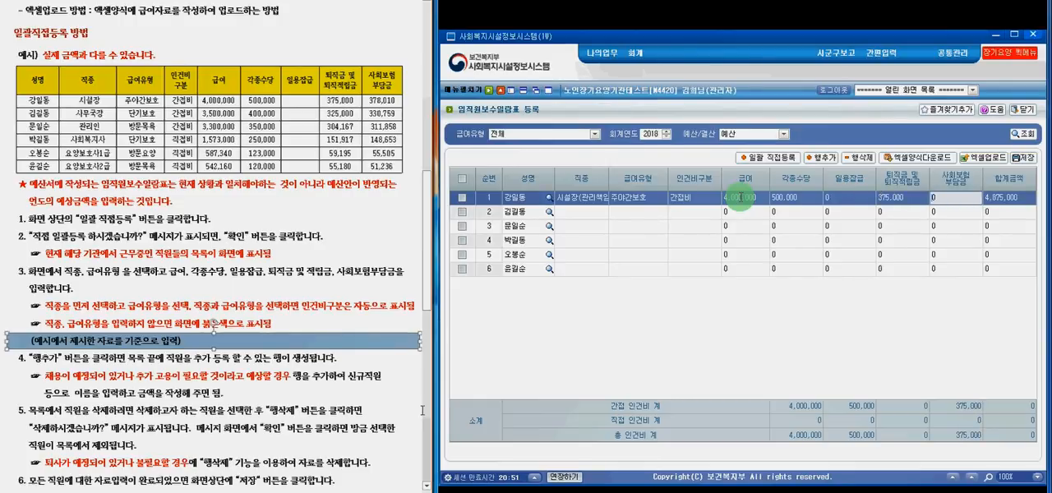
type("378")
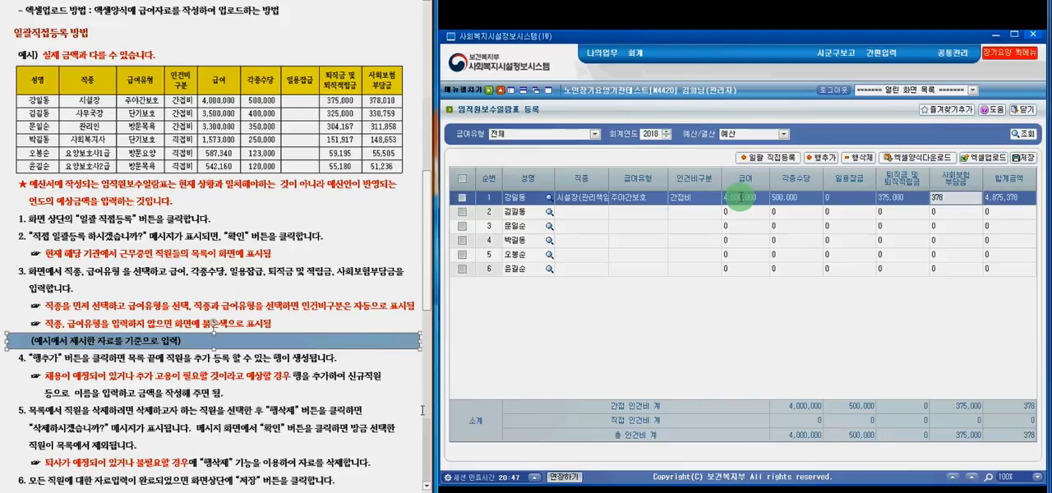
type("010")
- Set the job type (직종) of row 2 to 사무국장 and its benefit type (급여유형) to 단기보호
left_click(603, 215)
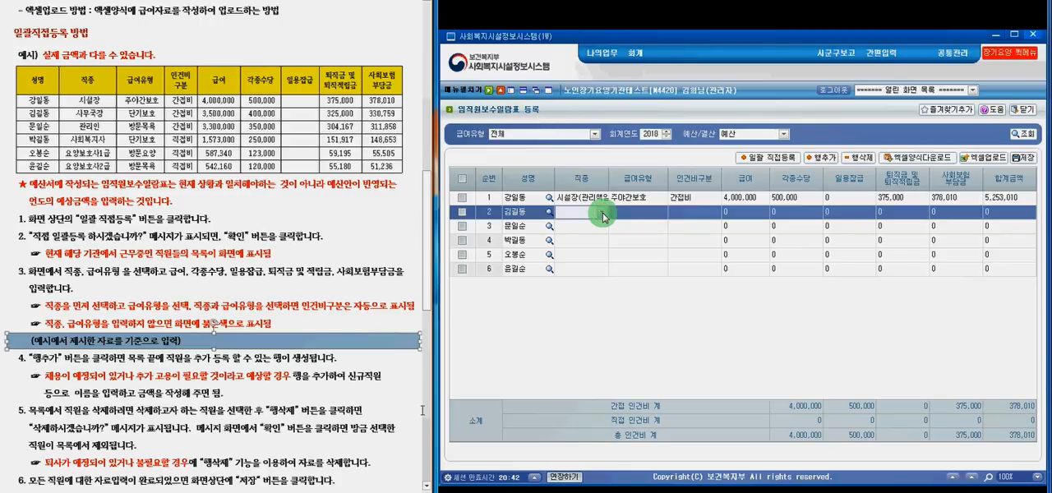
left_click(604, 217)
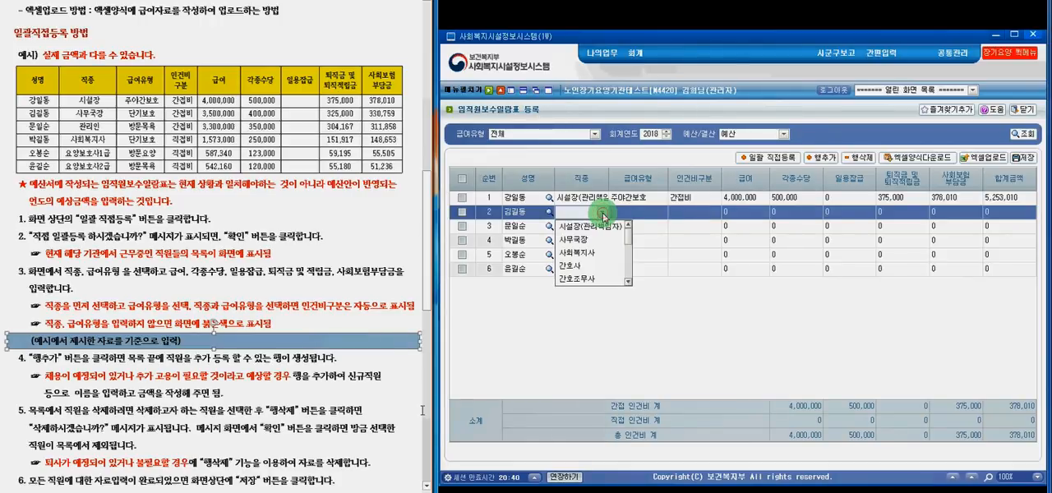
left_click(604, 239)
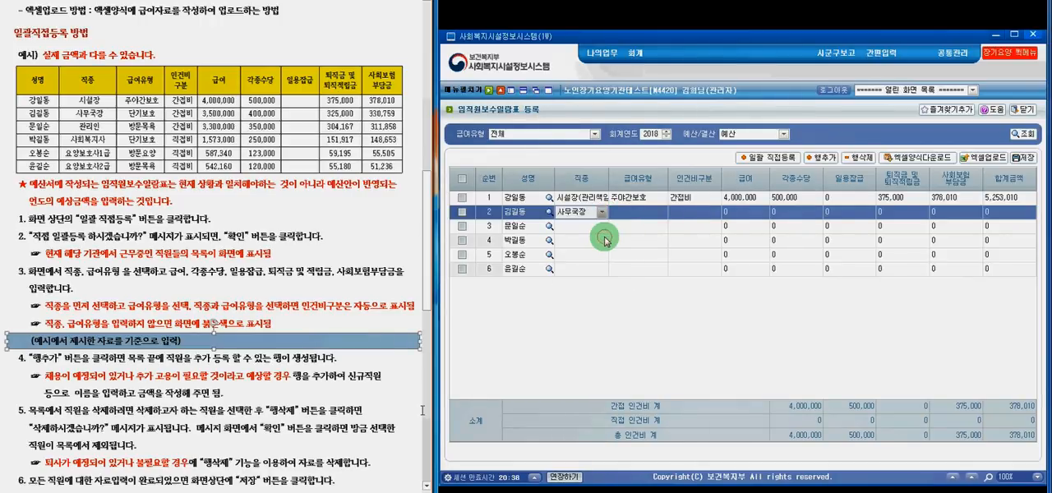
left_click(660, 215)
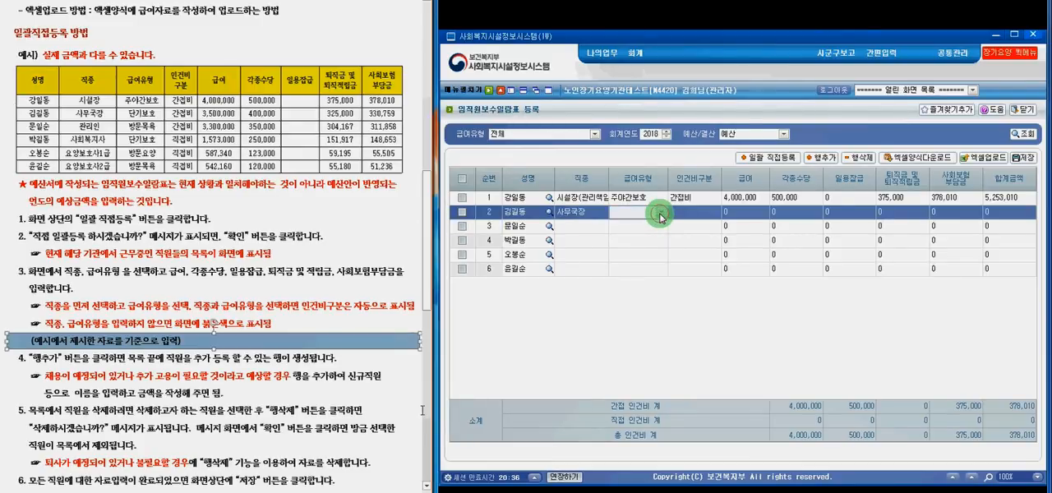
left_click(661, 215)
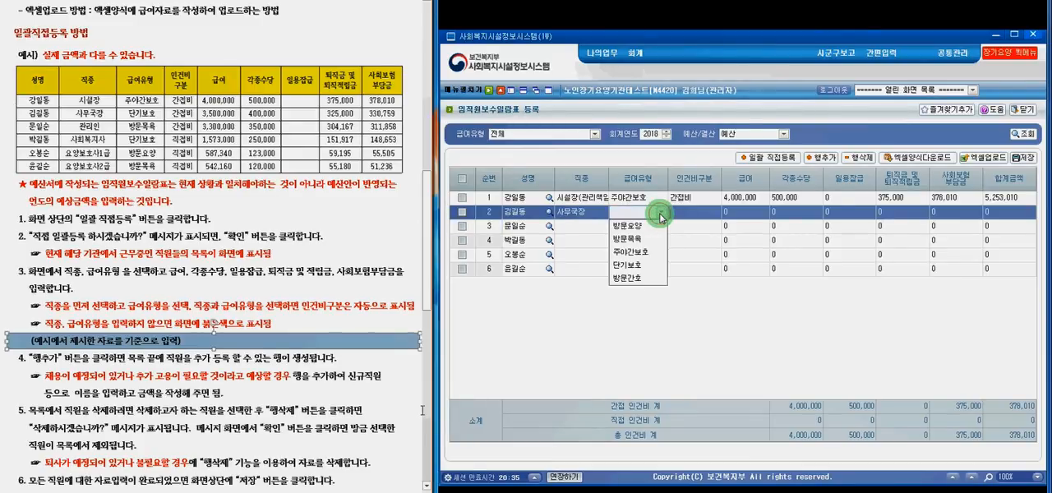
left_click(650, 265)
- Fill in row 2's amounts: salary 3,500,000, allowances 400,000, retirement reserve 325,000 and social insurance contribution 330,759
left_click(740, 213)
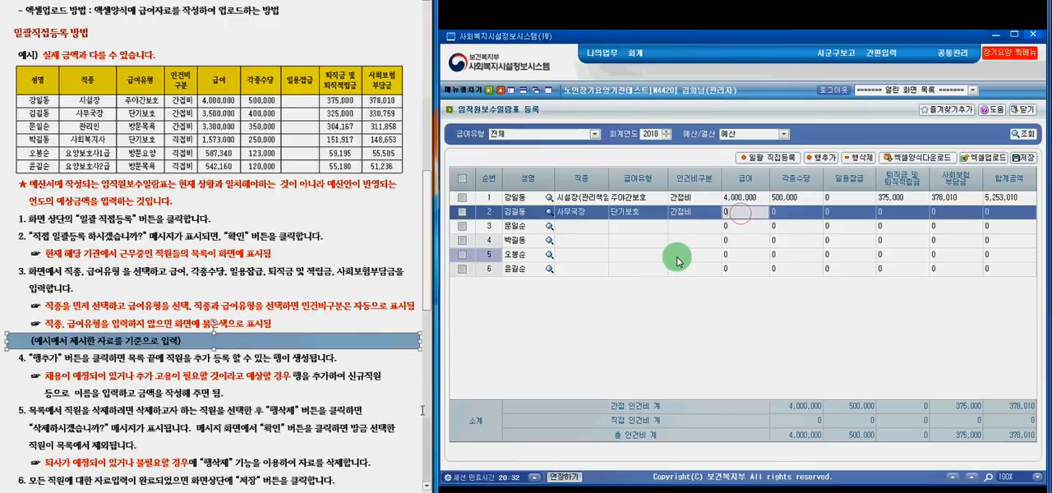
type("3,500,00")
type("00000")
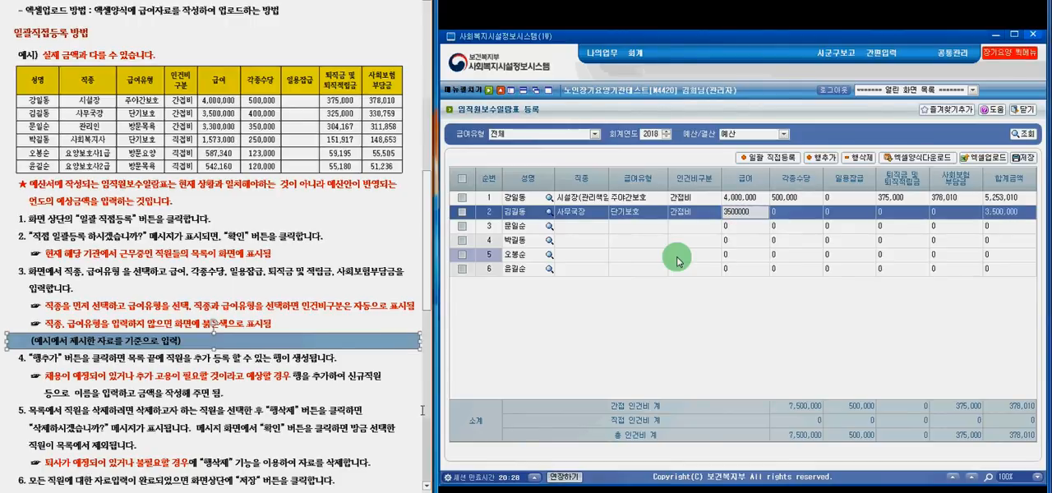
key("Tab")
type("40")
type("0,000")
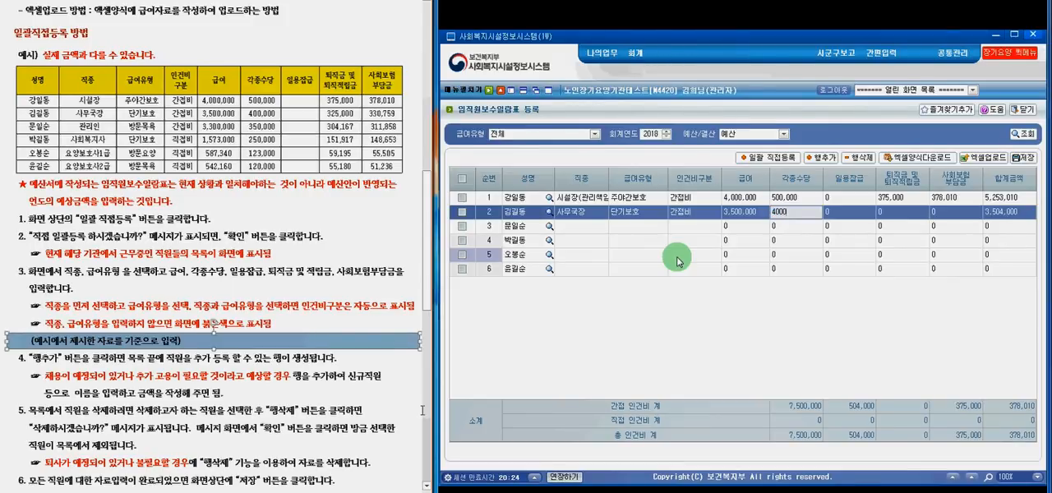
key("Tab")
key("Tab")
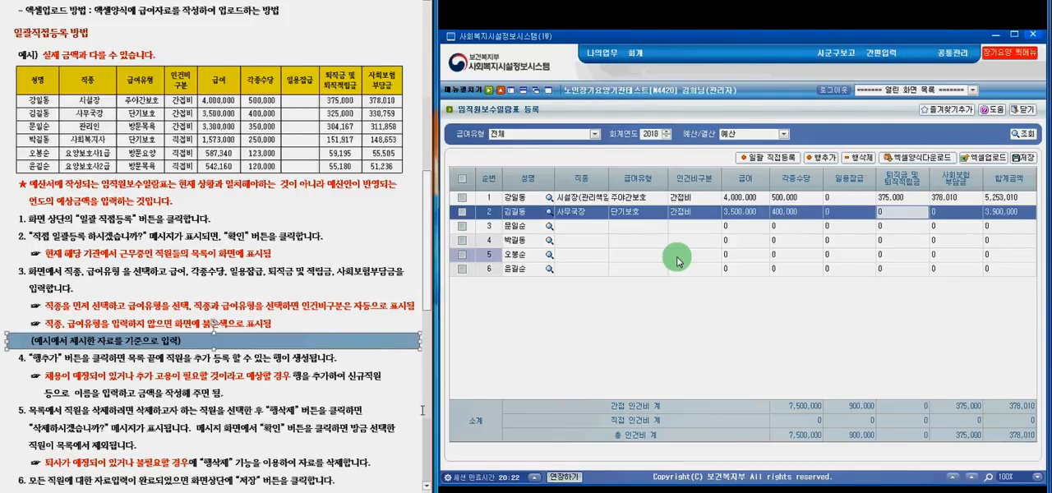
type("325,000")
key("Tab")
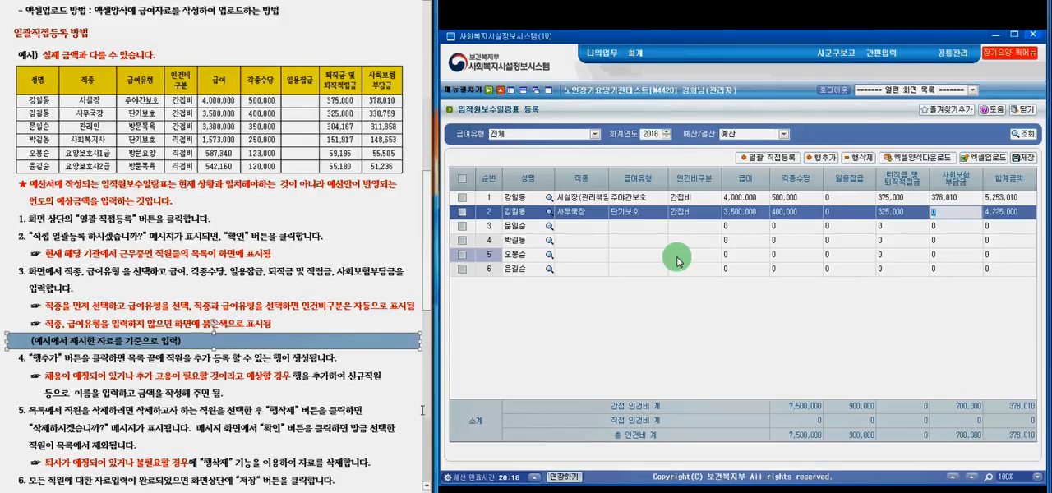
type("330759")
- Set the job type (직종) of the third employee row to 관리인
left_click(601, 230)
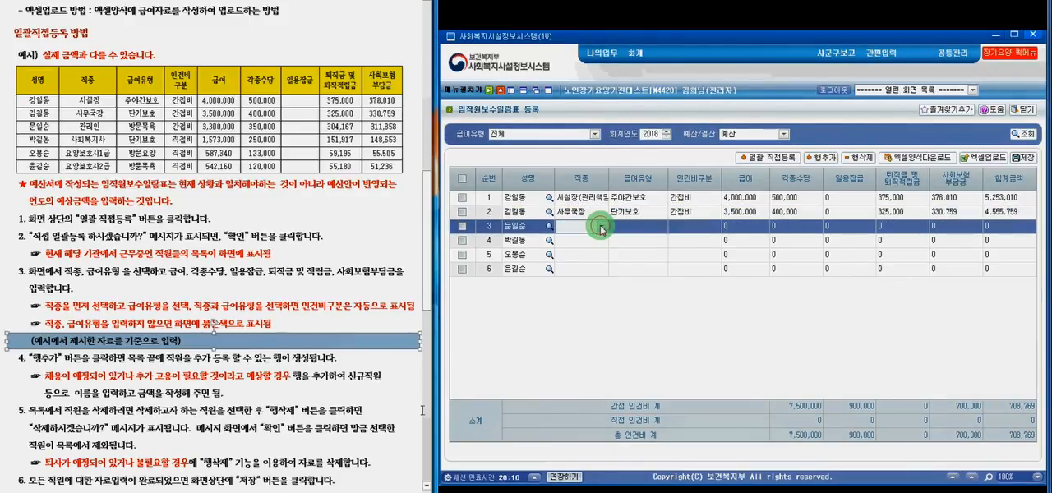
left_click(602, 226)
left_click_drag(629, 252, 629, 288)
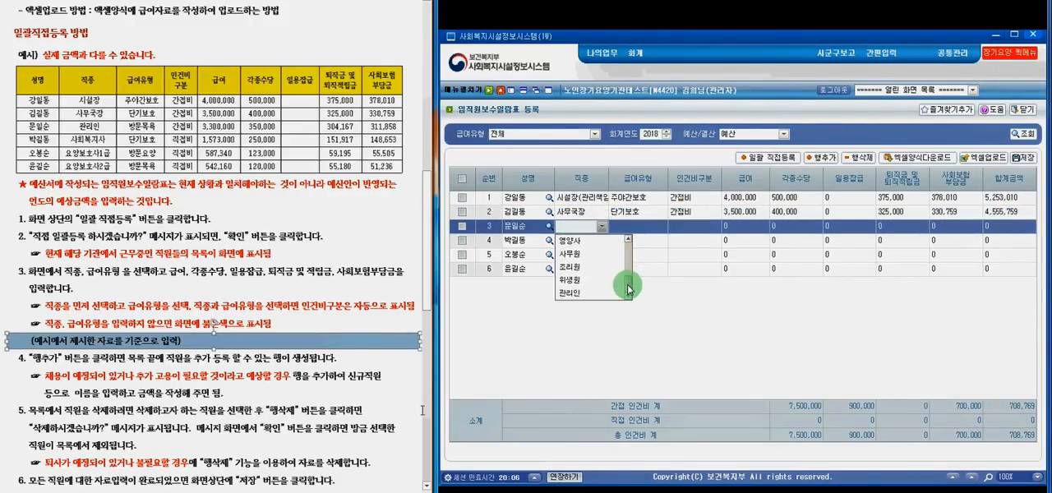
left_click(604, 293)
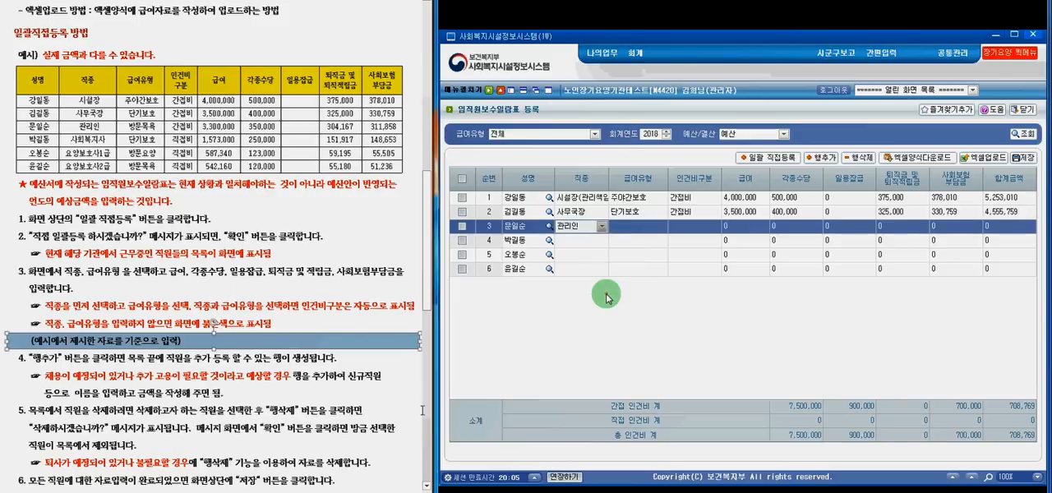
- Fill in row 3's amounts: salary 3,300,000, allowances 350,000, retirement reserve 304,167 and social insurance contribution 311,858
left_click(734, 229)
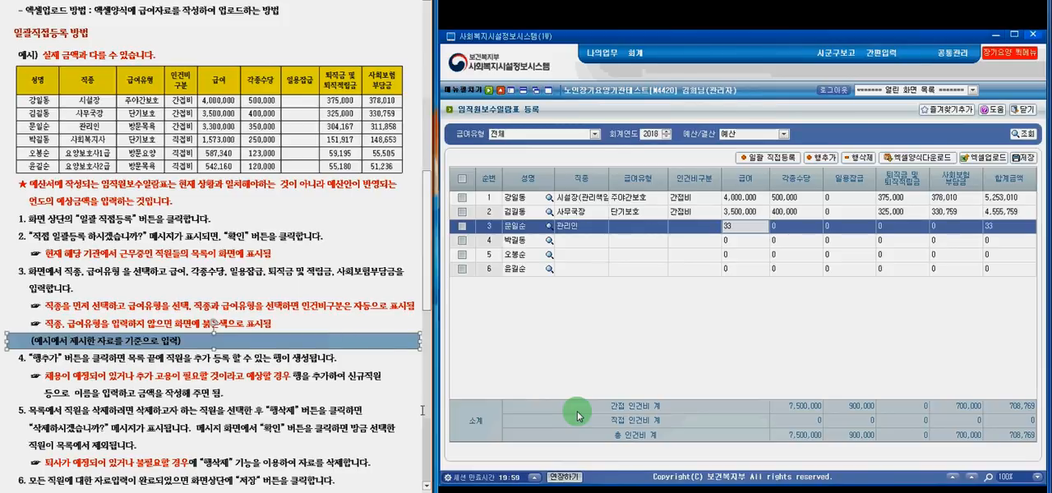
type("3,300,000")
key("Tab")
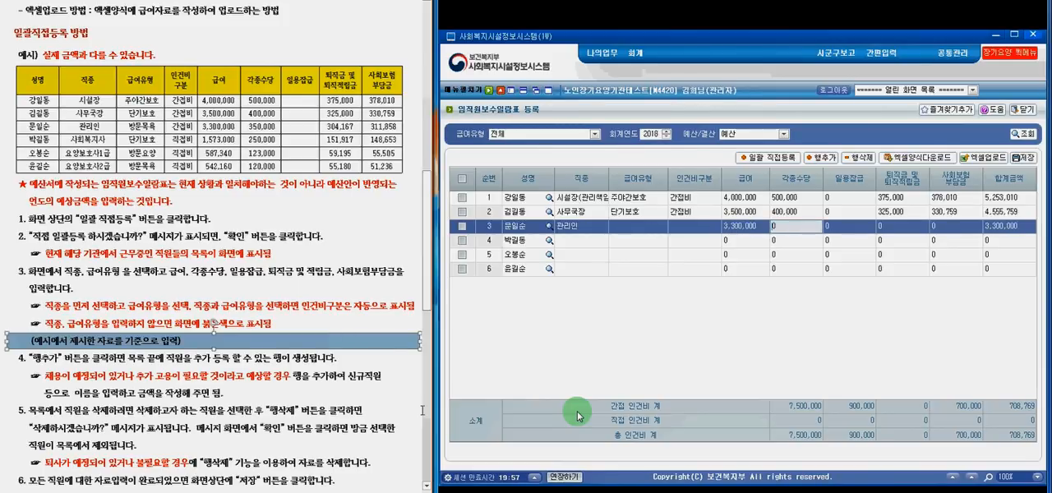
type("350,000")
key("Tab")
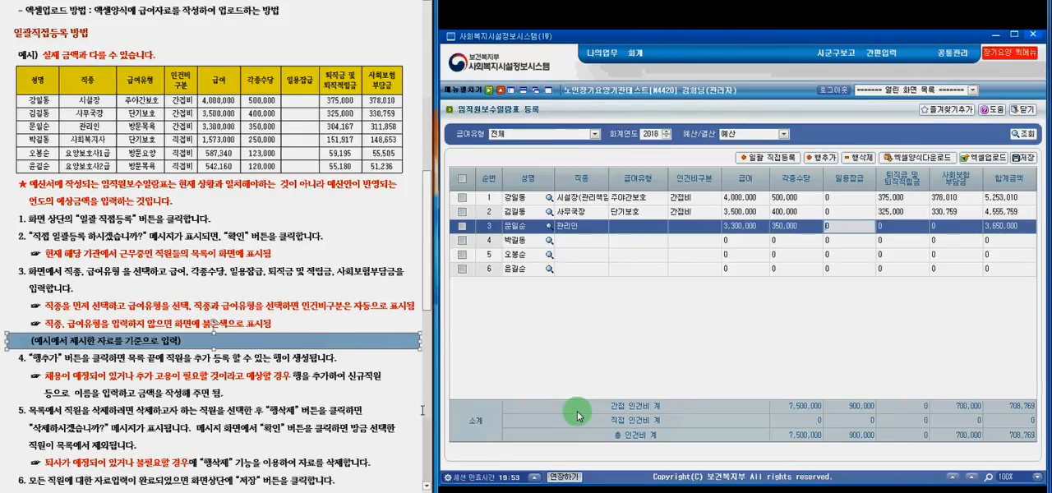
key("Tab")
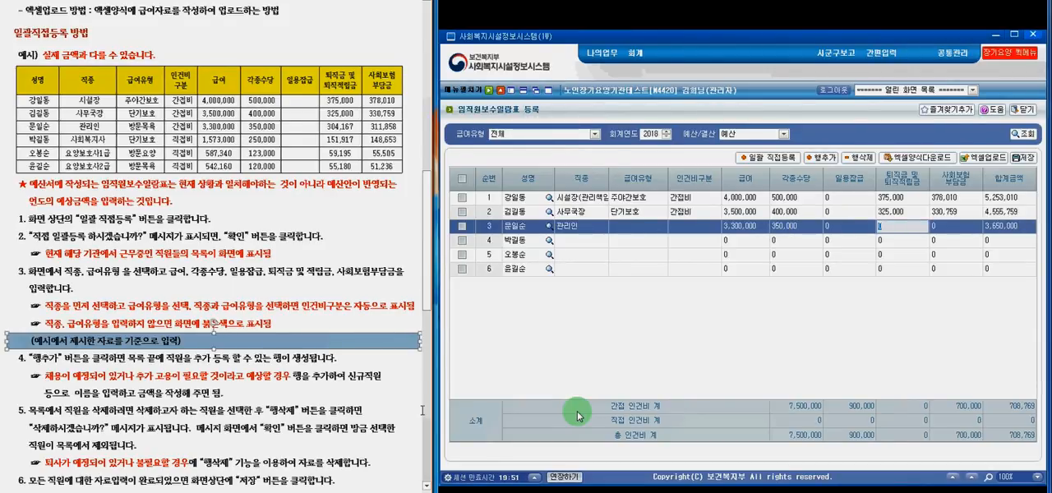
type("304,167")
key("Tab")
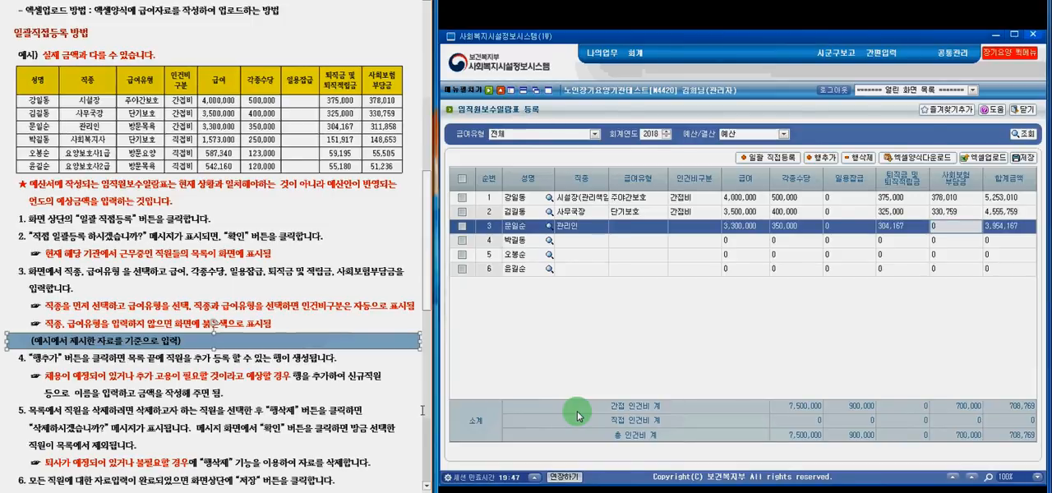
type("311")
type("858")
- Set the missing benefit type (급여유형) of row 3 to 방문목욕
left_click(594, 240)
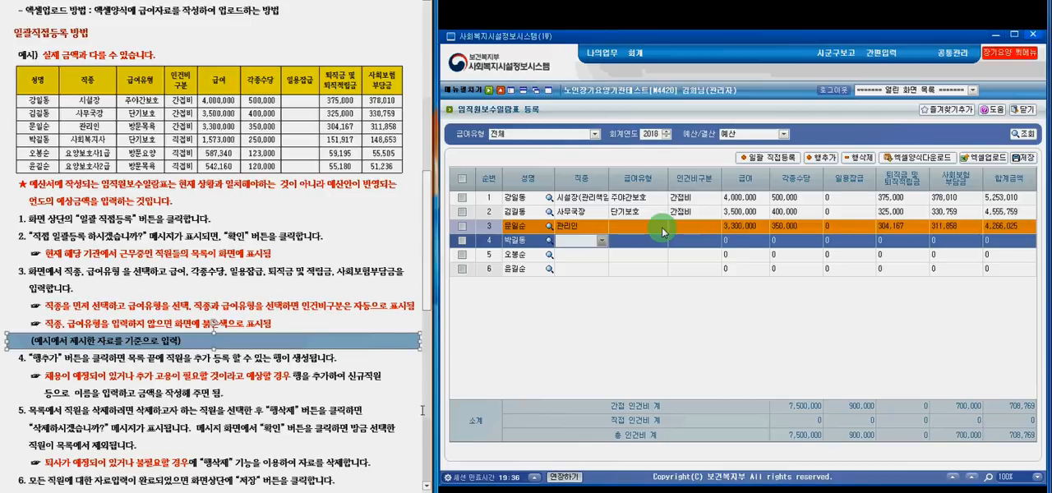
left_click(663, 231)
left_click(662, 231)
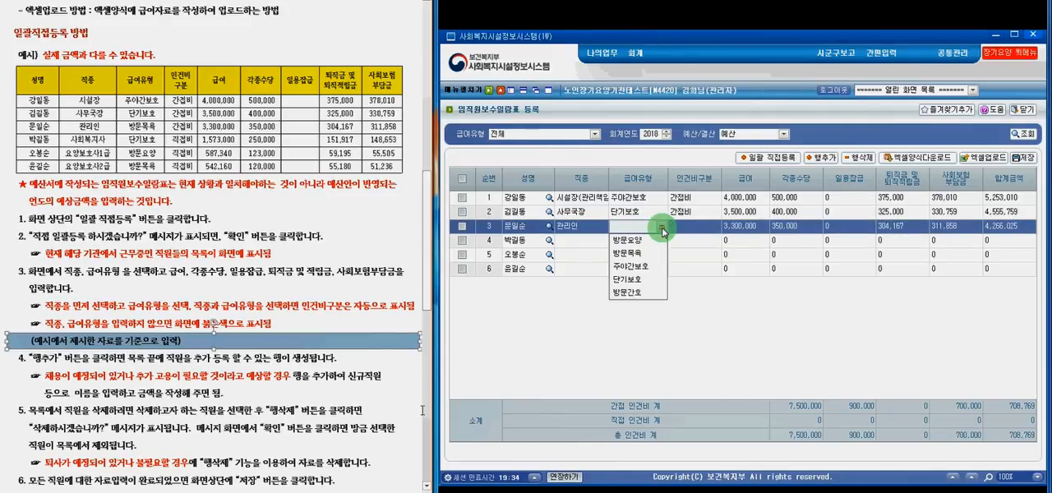
left_click(664, 255)
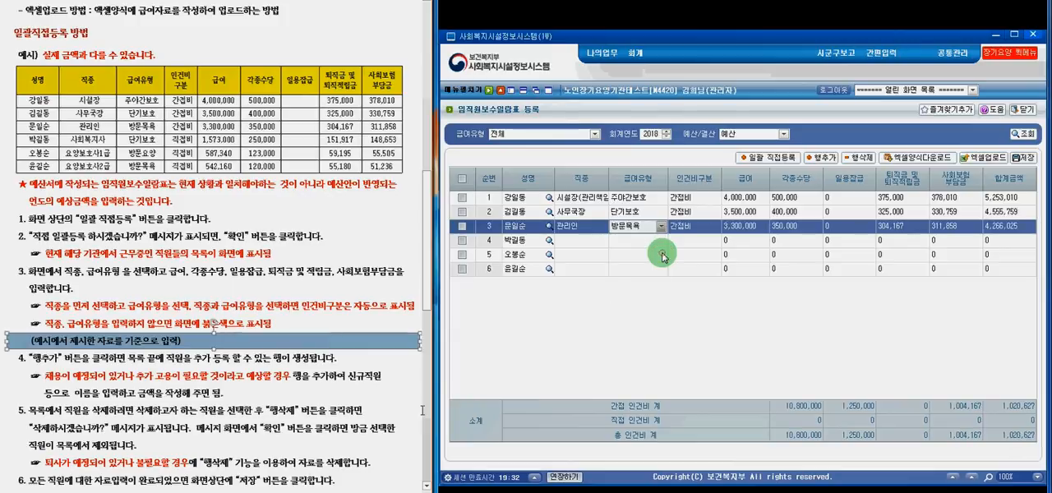
- Set row 4's job type (직종) to 사회복지사 and its benefit type (급여유형) to 단기보호
left_click(602, 244)
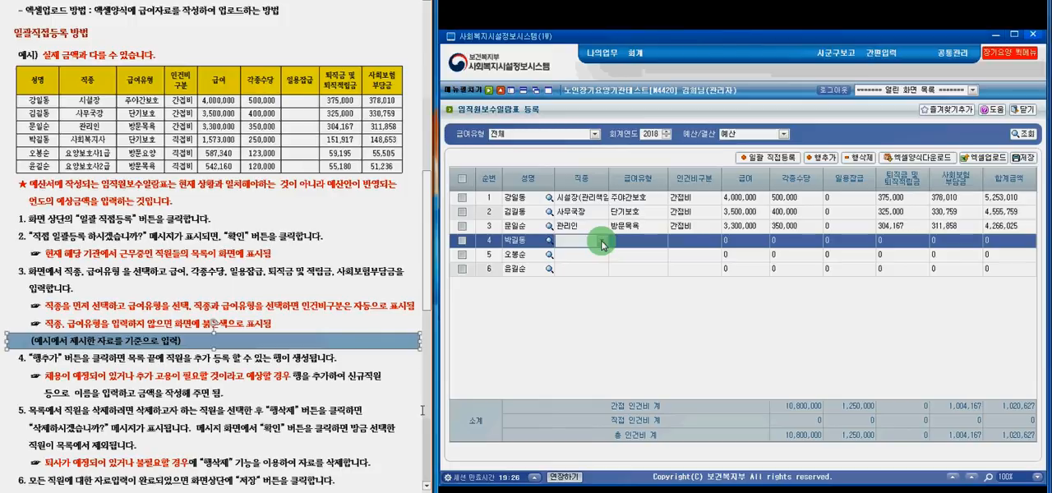
left_click(603, 242)
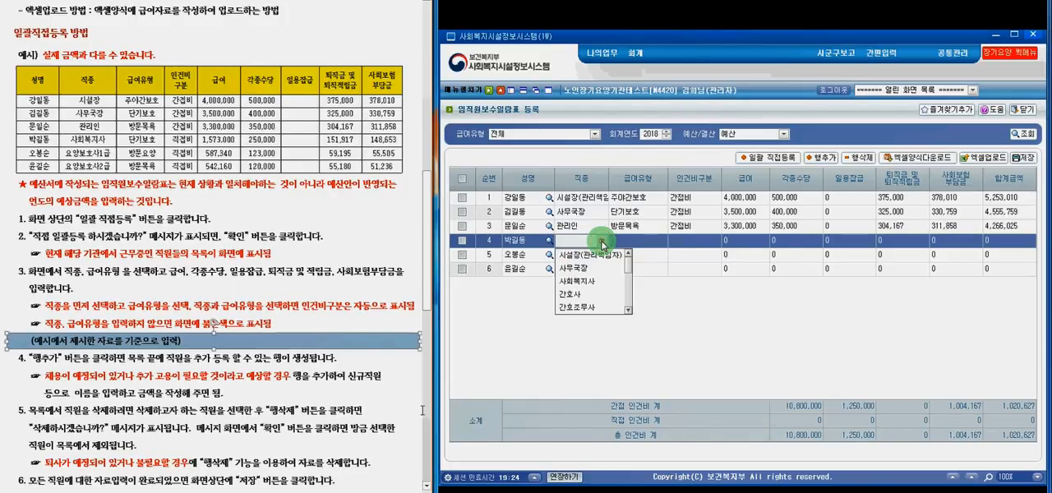
left_click(607, 283)
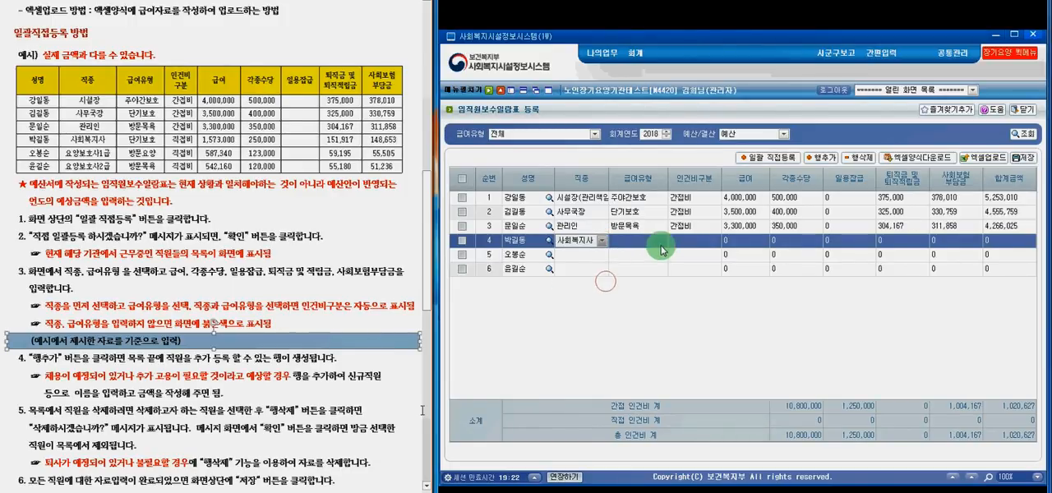
left_click(662, 242)
left_click(662, 241)
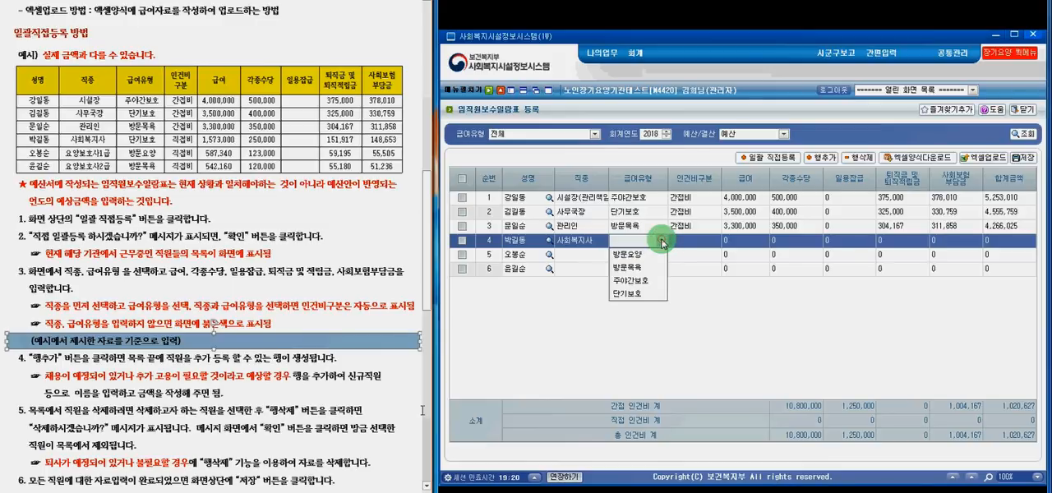
left_click(650, 293)
- Fill in row 4's amounts: salary 1,573,000, allowances 250,000, retirement reserve 151,917 and social insurance contribution 148,653
left_click(745, 241)
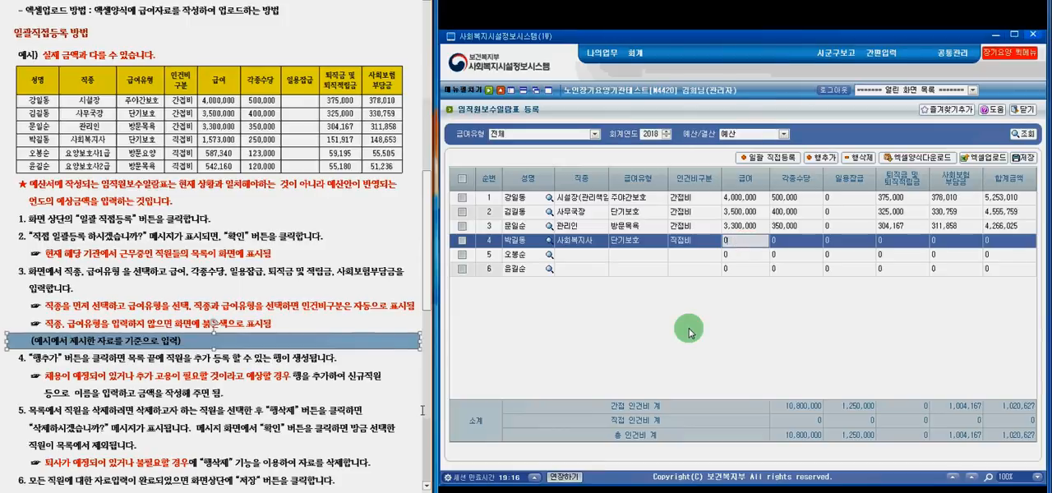
type("1,573,")
type("000")
key("Tab")
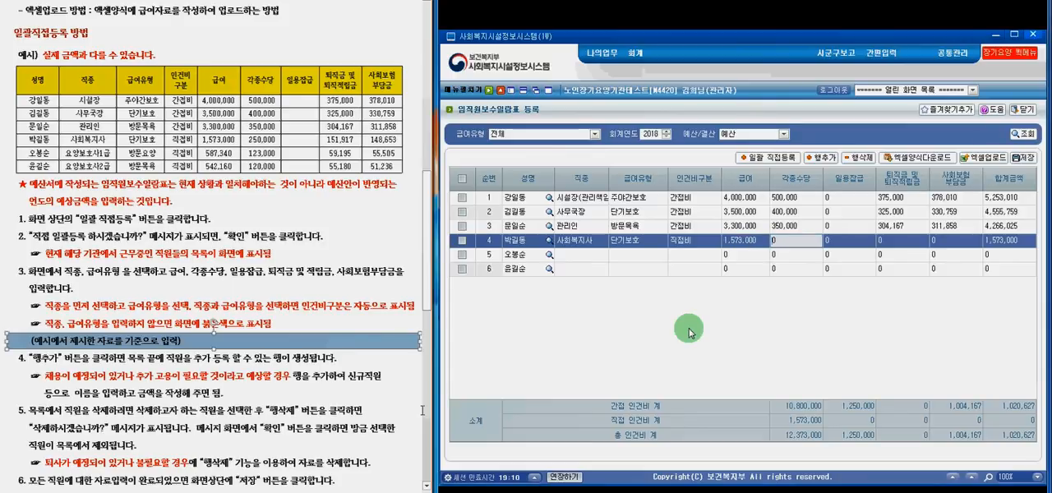
type("250,000")
key("Tab")
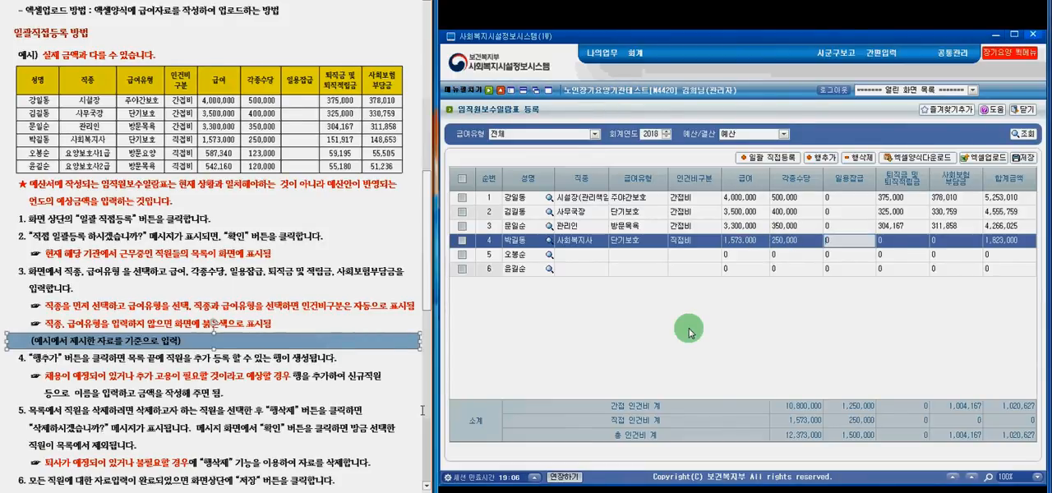
key("Tab")
type("151917")
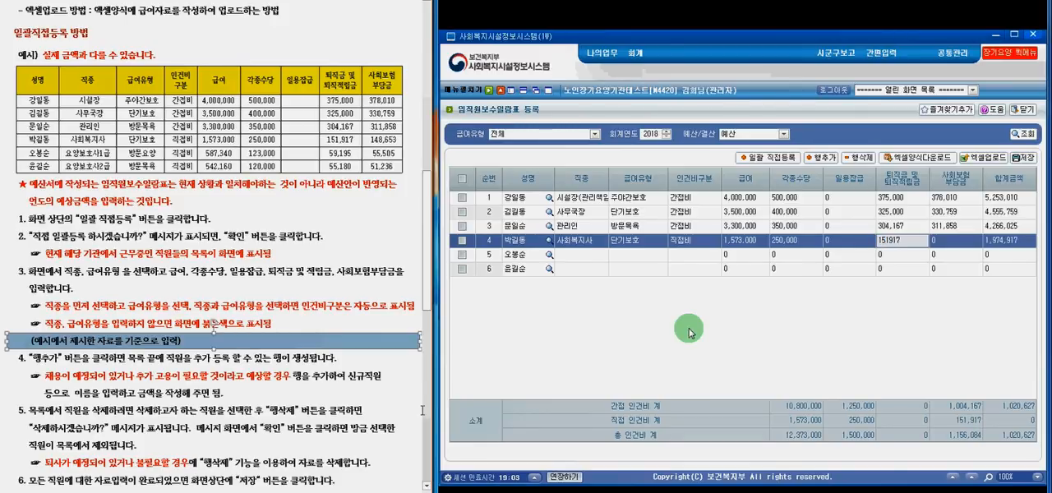
key("Tab")
type("148")
type("653")
- Set row 5's job type (직종) to 요양보호사 1급 and its benefit type (급여유형) to 방문요양
left_click(597, 258)
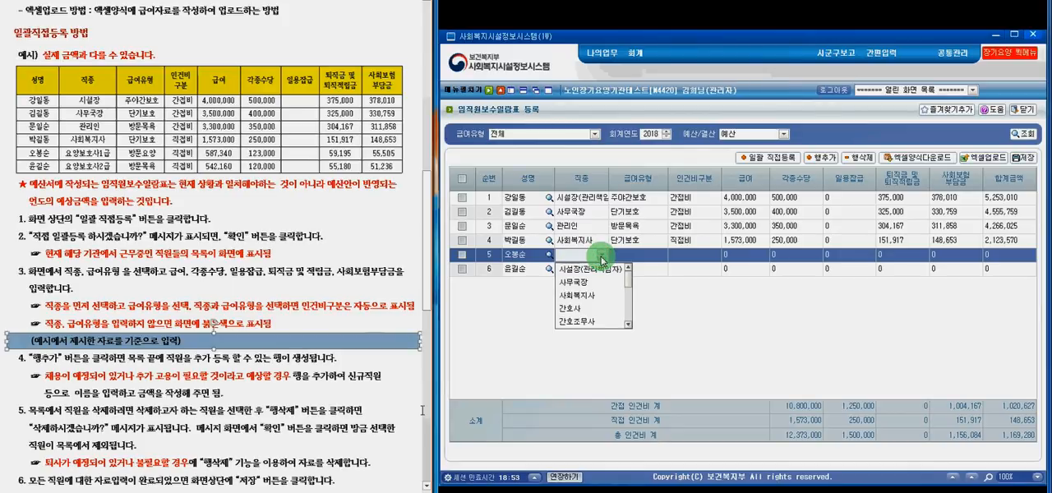
left_click_drag(630, 278, 630, 304)
left_click(610, 292)
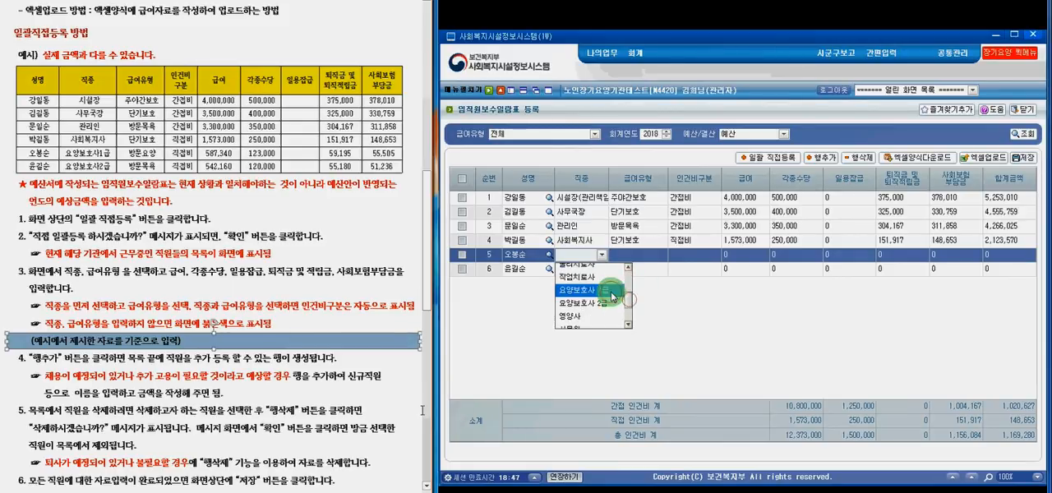
left_click(662, 256)
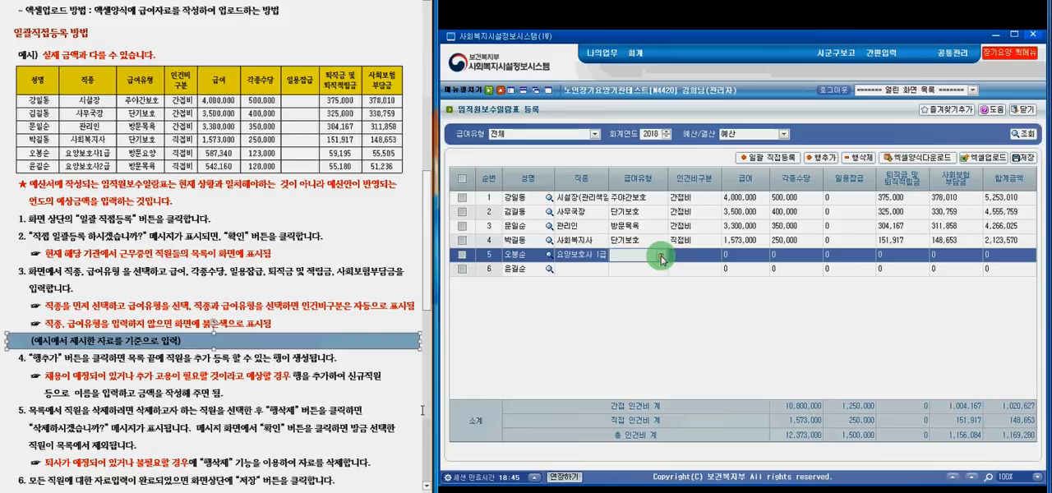
left_click(662, 255)
left_click(659, 267)
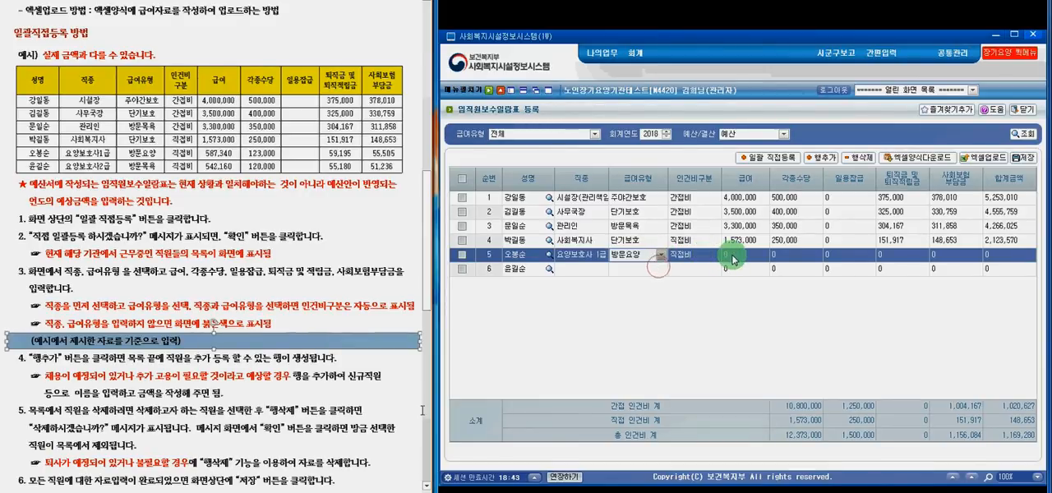
- Fill in row 5's amounts: salary 587,340, allowances 123,000, retirement reserve 59,195 and social insurance contribution 55,505
left_click(730, 256)
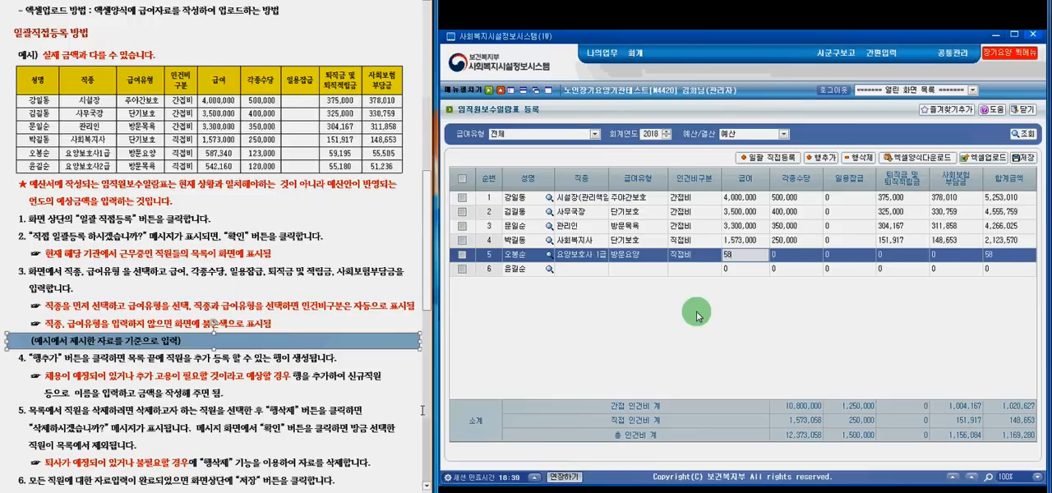
type("587,340")
key("Tab")
type("123,000")
key("Tab")
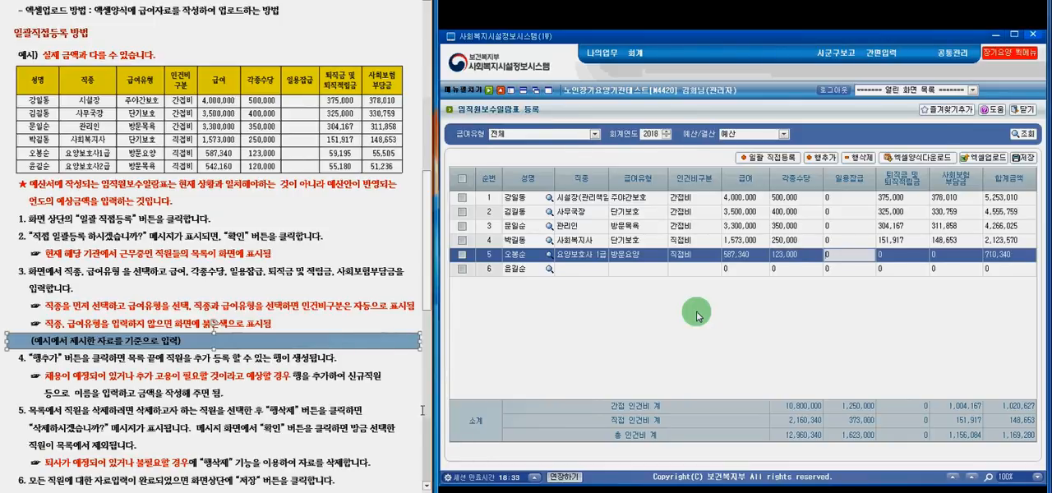
key("Tab")
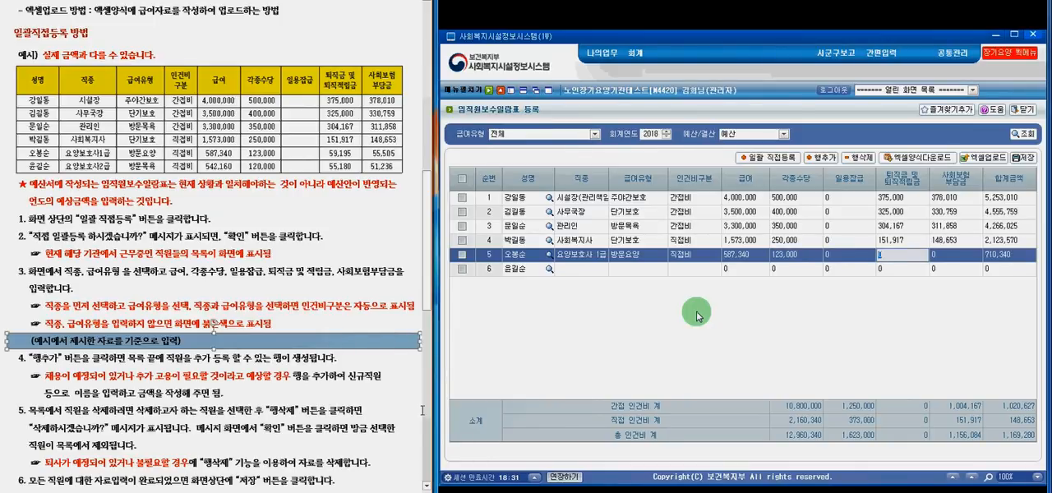
type("59,")
type("195")
key("Tab")
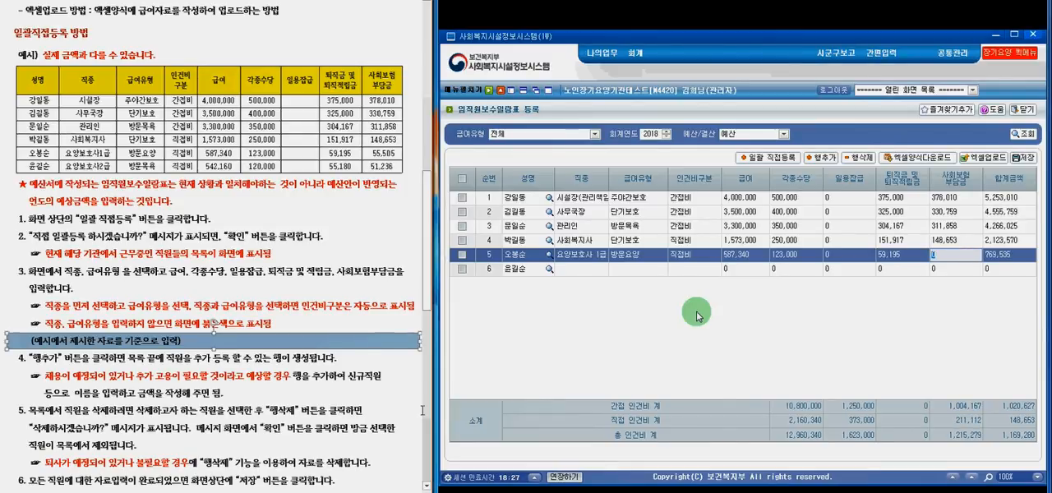
type("55505")
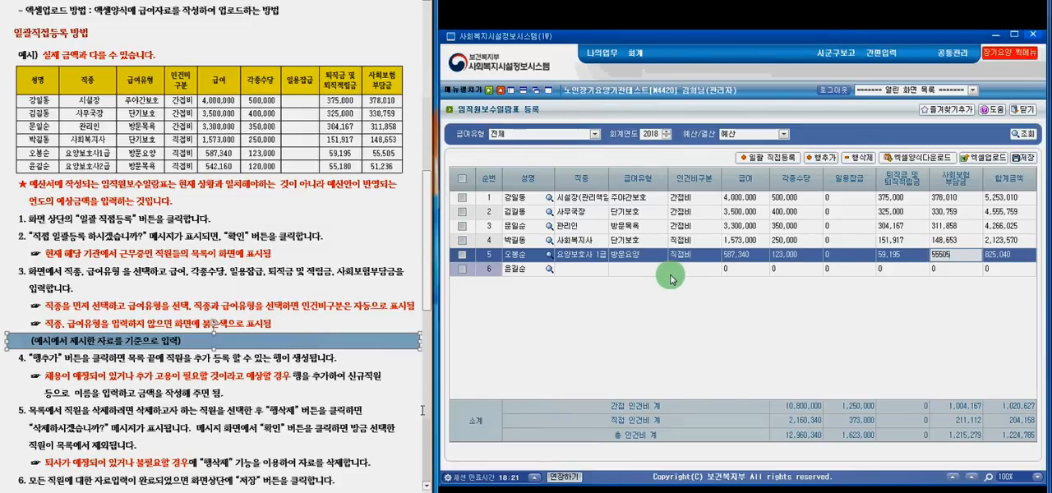
- Set row 6's job type (직종) to 요양보호사 2급 and its benefit type (급여유형) to 방문목욕
left_click(604, 271)
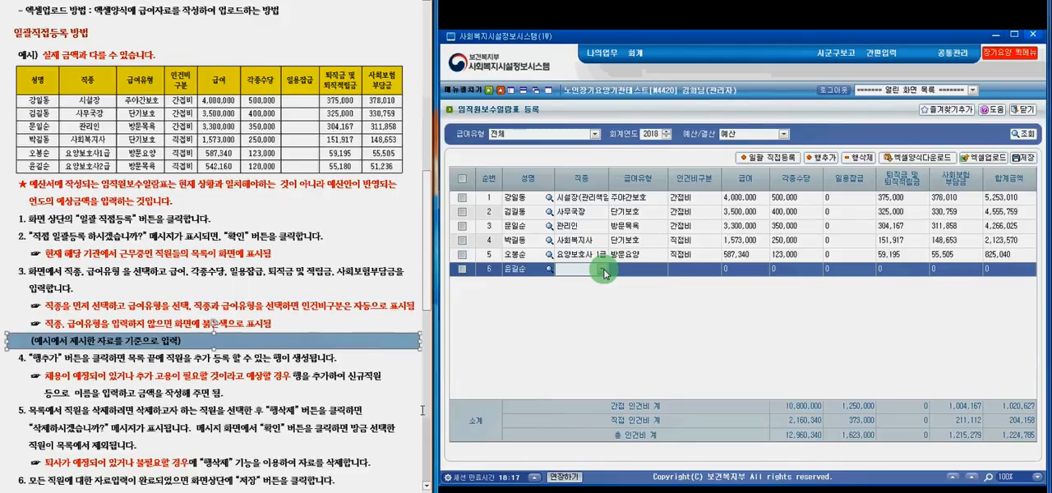
left_click(604, 271)
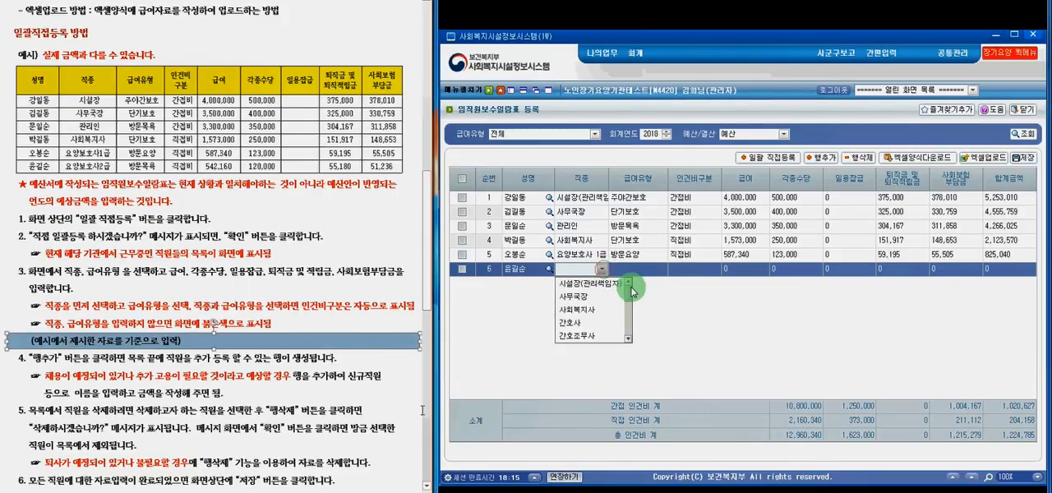
scroll(627, 306, "down", 2)
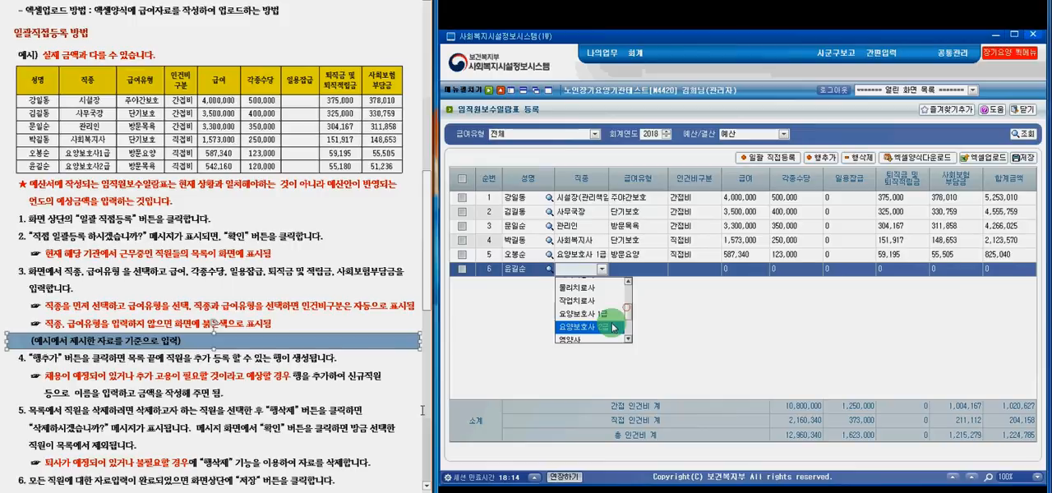
left_click(611, 323)
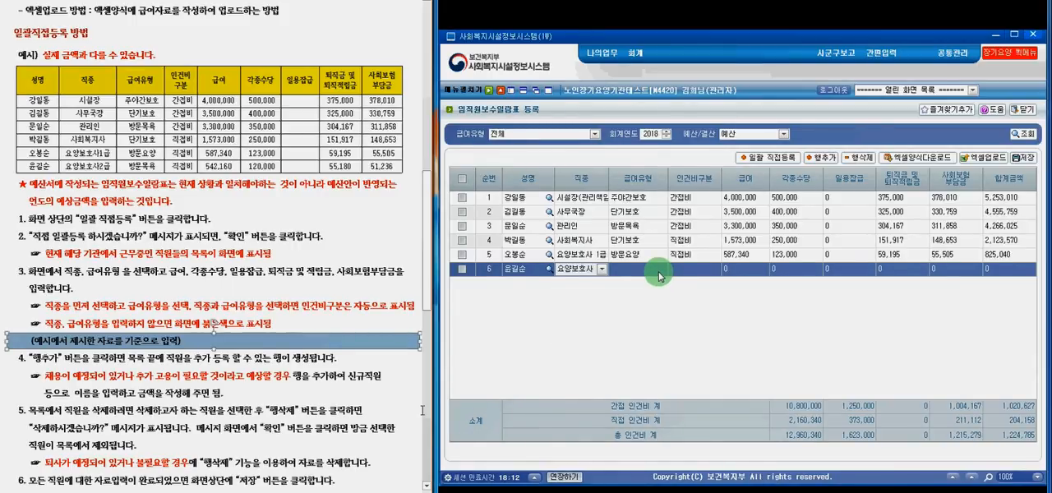
left_click(658, 273)
left_click(660, 271)
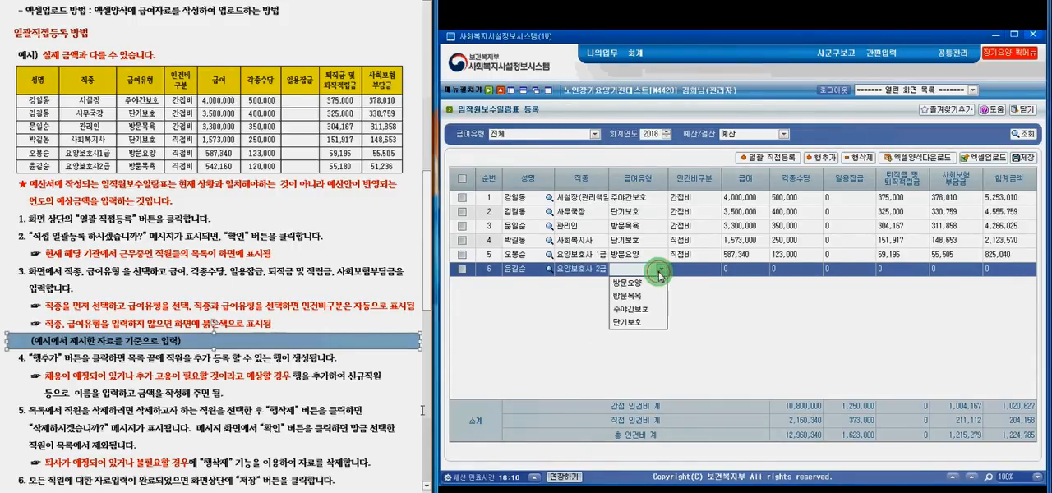
left_click(649, 298)
- Fill in row 6's amounts: salary 542,160, allowances 120,000, retirement reserve 55,180 and social insurance contribution 51,236
left_click(745, 256)
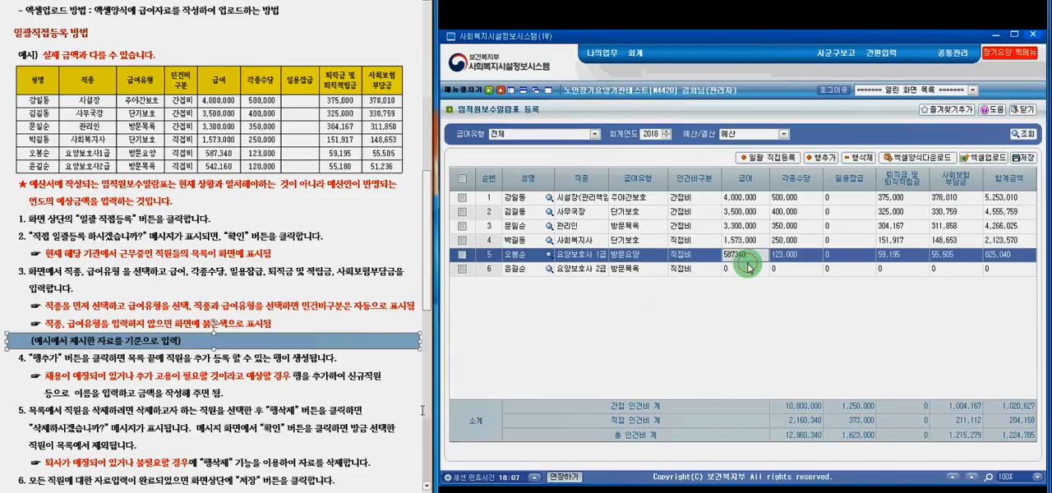
left_click(742, 271)
left_click(709, 333)
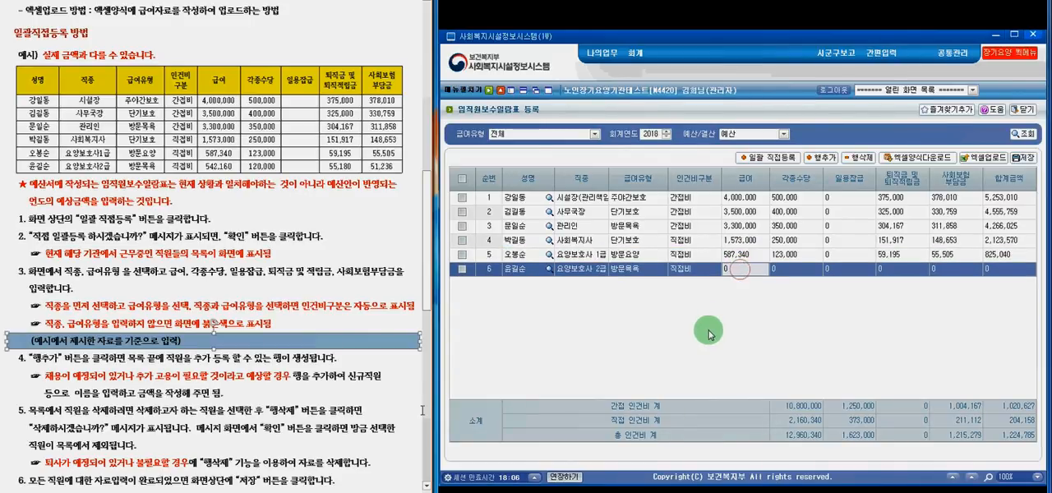
type("54")
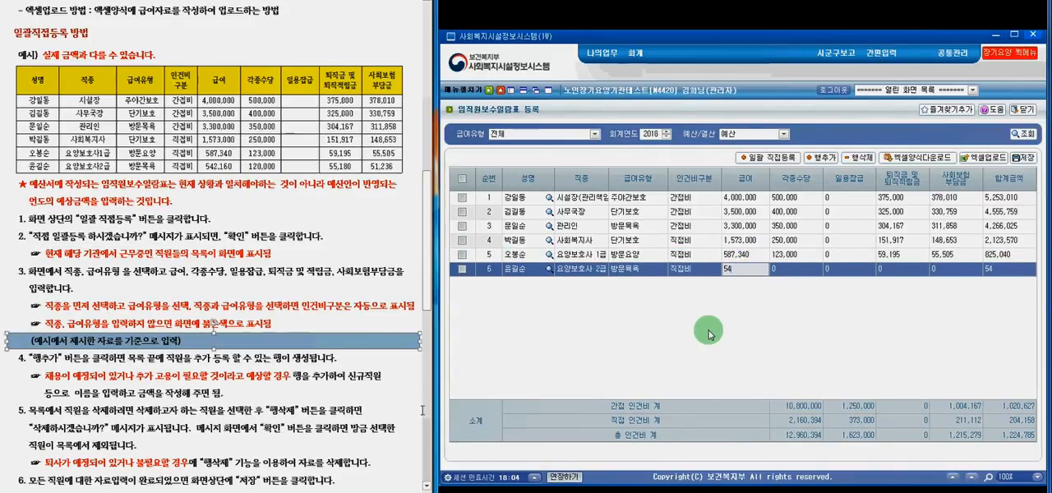
type("2,160")
key("Tab")
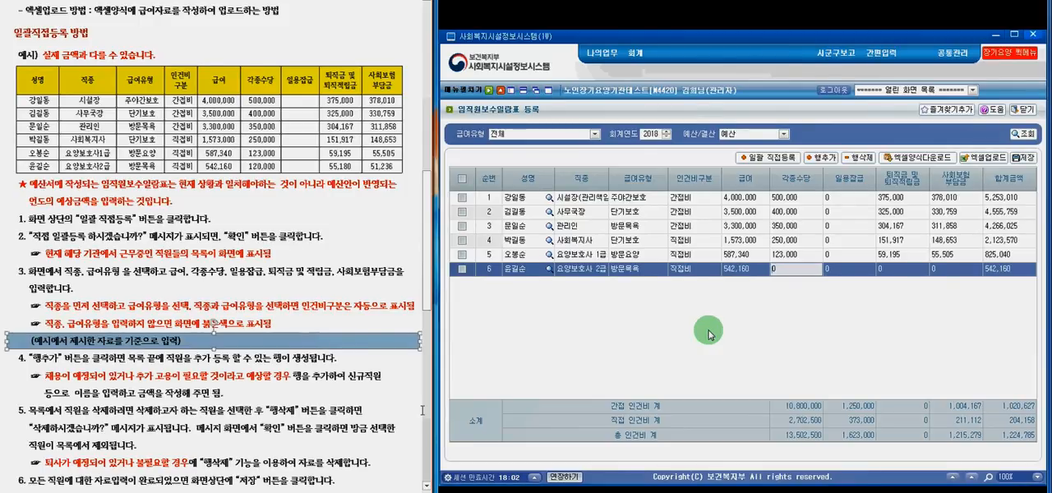
type("120000")
key("Tab")
key("Tab")
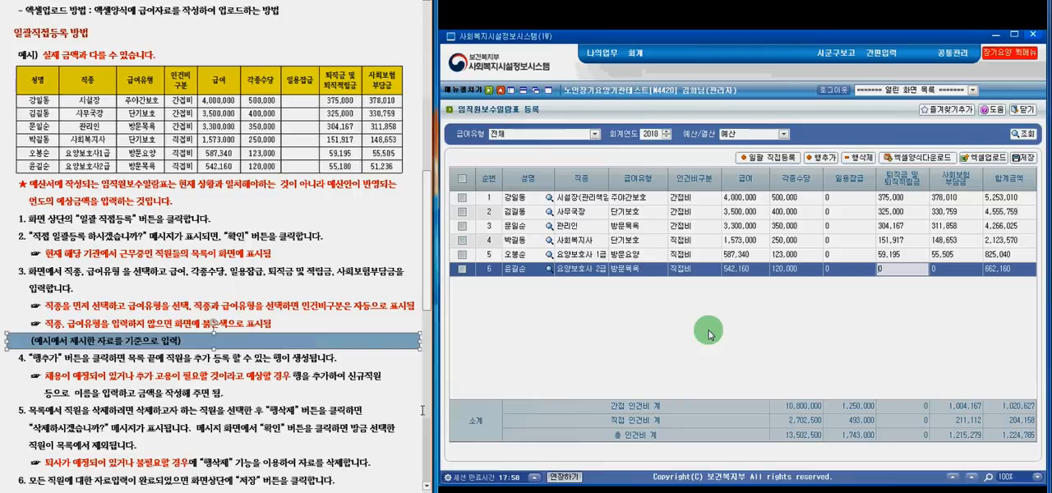
type("55180")
key("Tab")
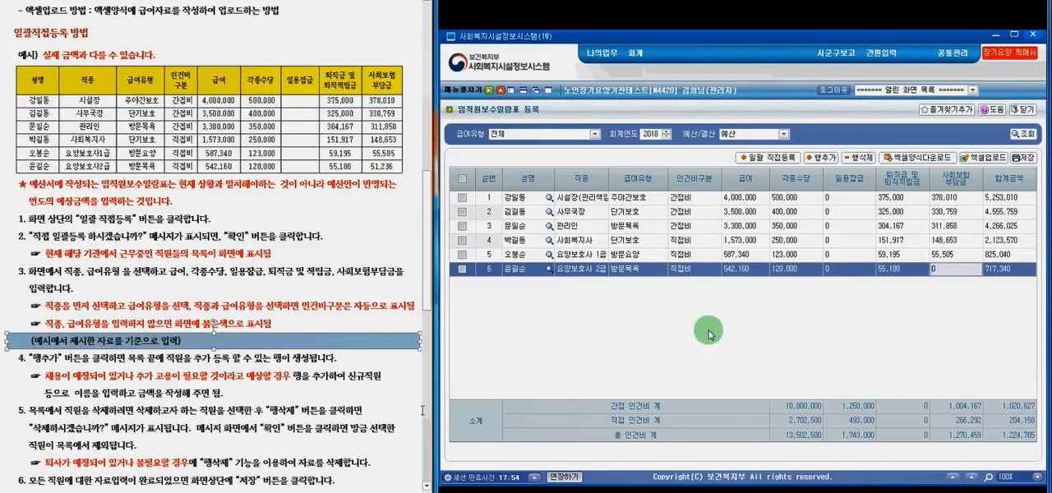
type("51236")
left_click(704, 320)
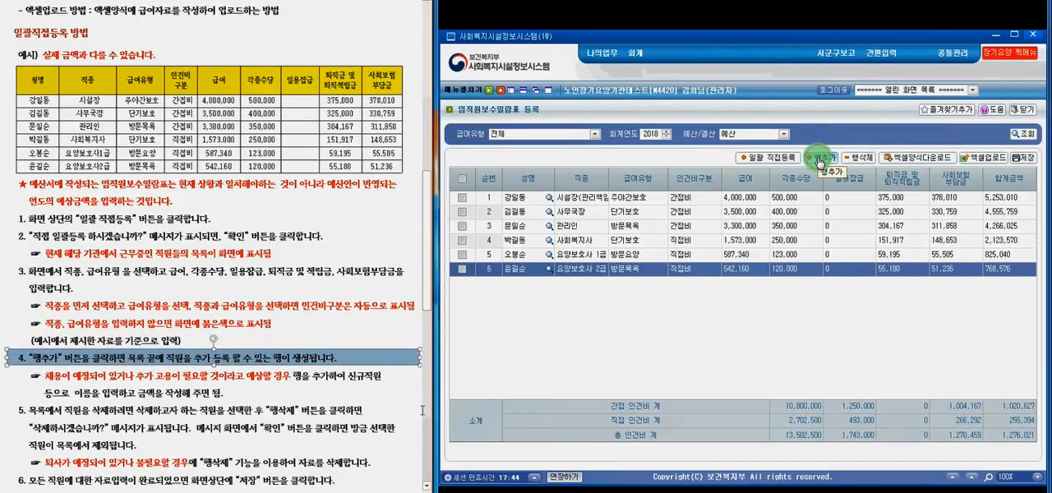
- Add a new employee row at the end of the list and name it 신규직원
left_click(820, 158)
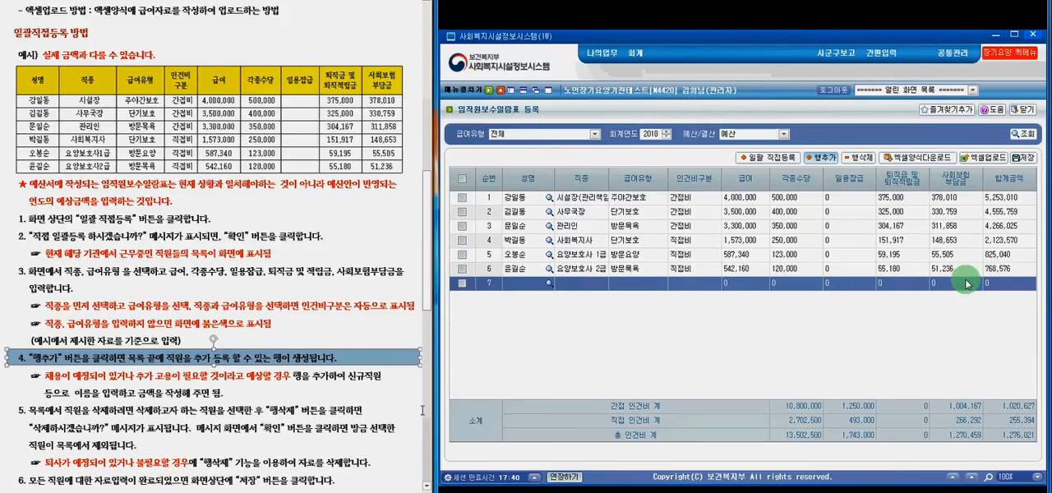
left_click(524, 284)
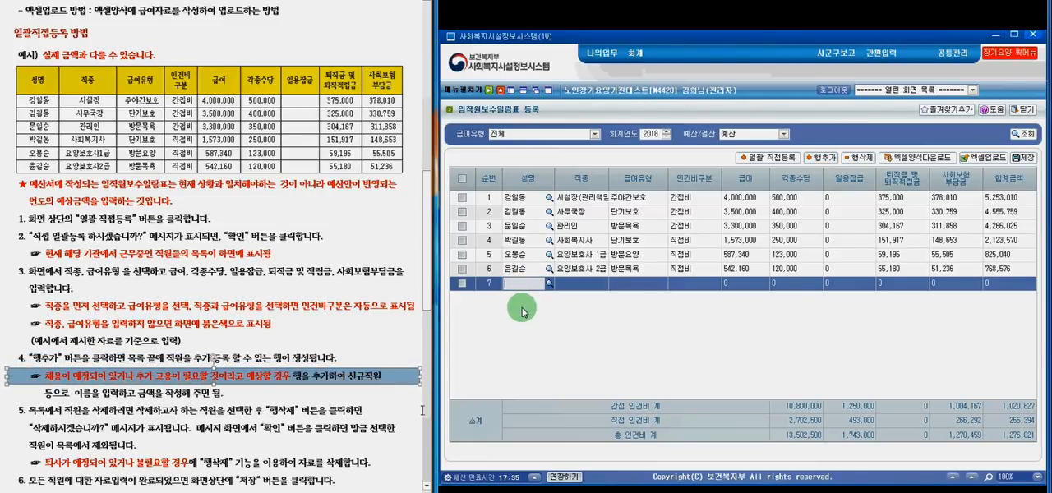
type("시ㄴ범")
type("직원")
- Set the new row 7's job type (직종) to 간호조무사 and its benefit type (급여유형) to 방문간호
left_click(604, 284)
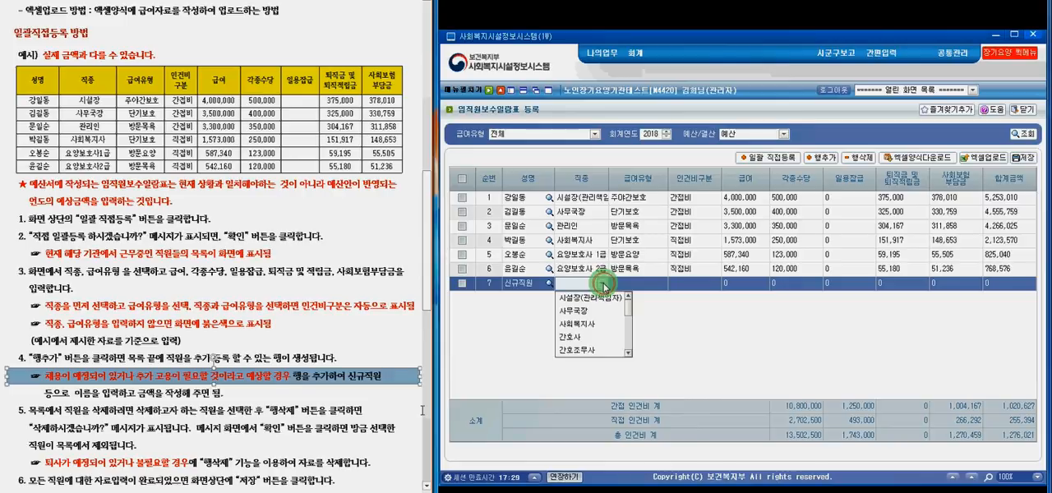
left_click(597, 353)
left_click(662, 284)
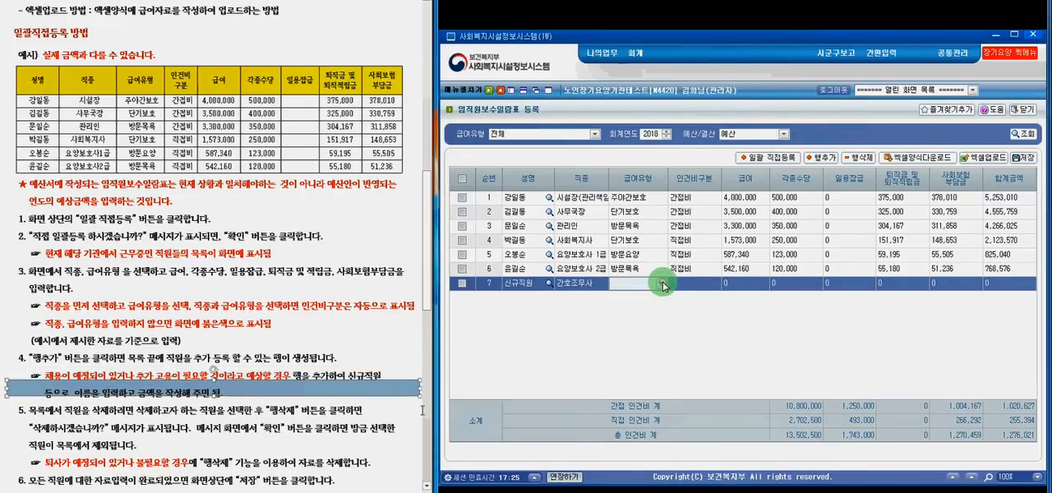
left_click(663, 284)
left_click(637, 298)
left_click(737, 288)
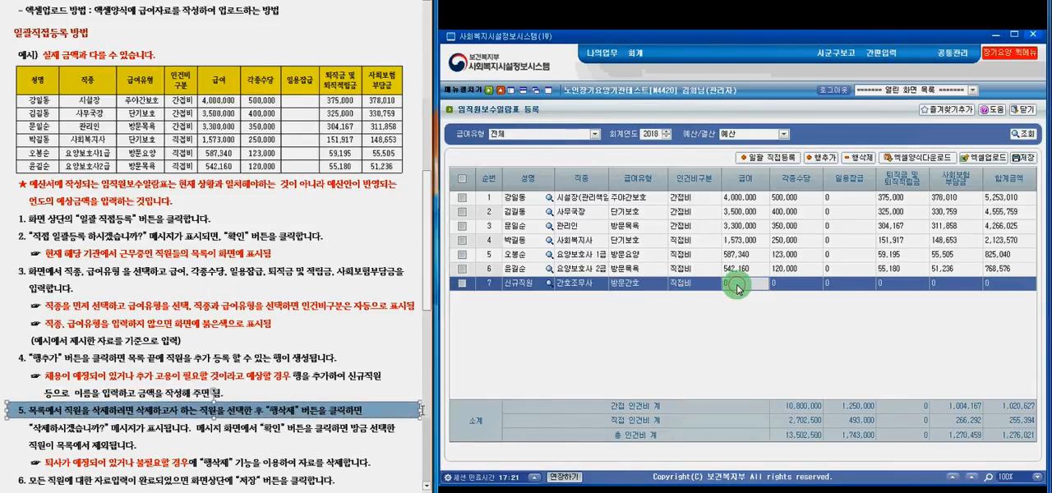
left_click_drag(726, 284, 620, 330)
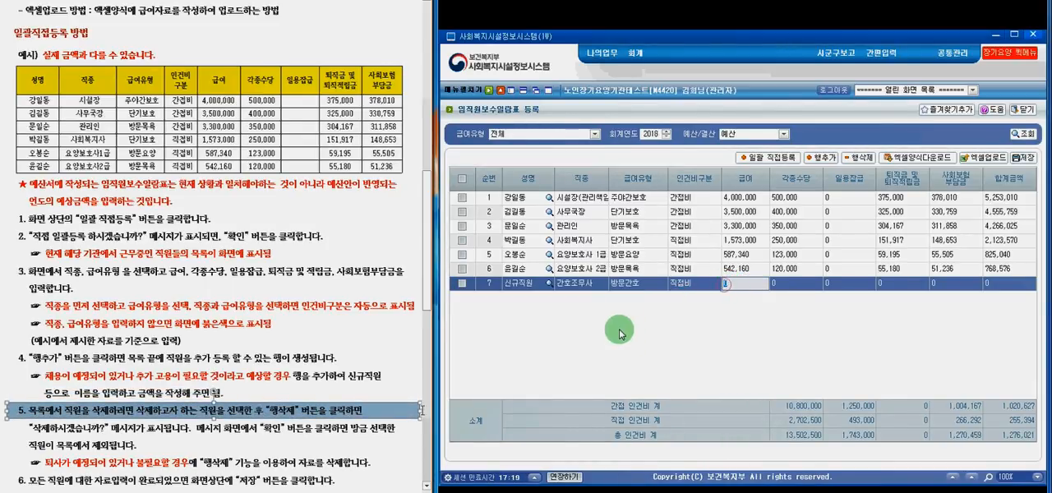
left_click(567, 319)
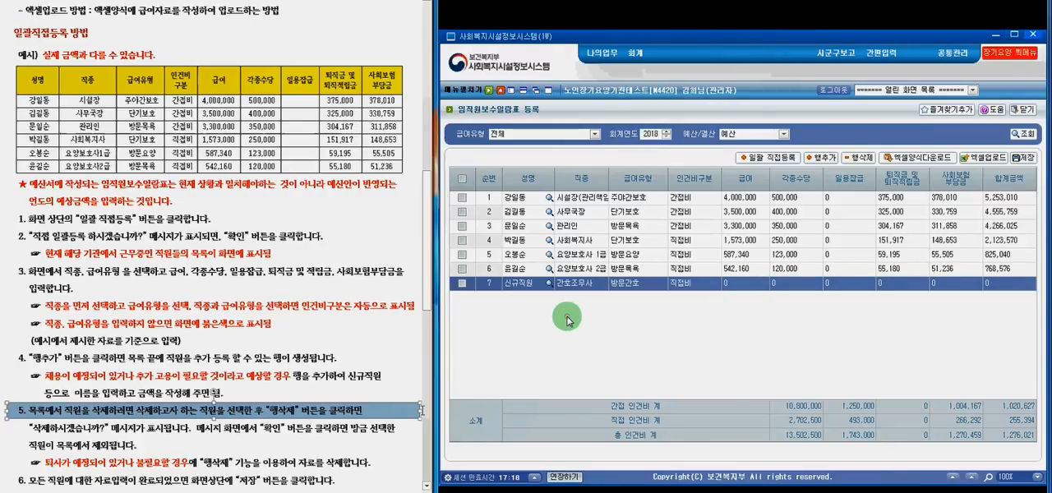
- Delete the 신규직원 row (row 7) from the staff salary list and confirm the deletion
left_click(463, 283)
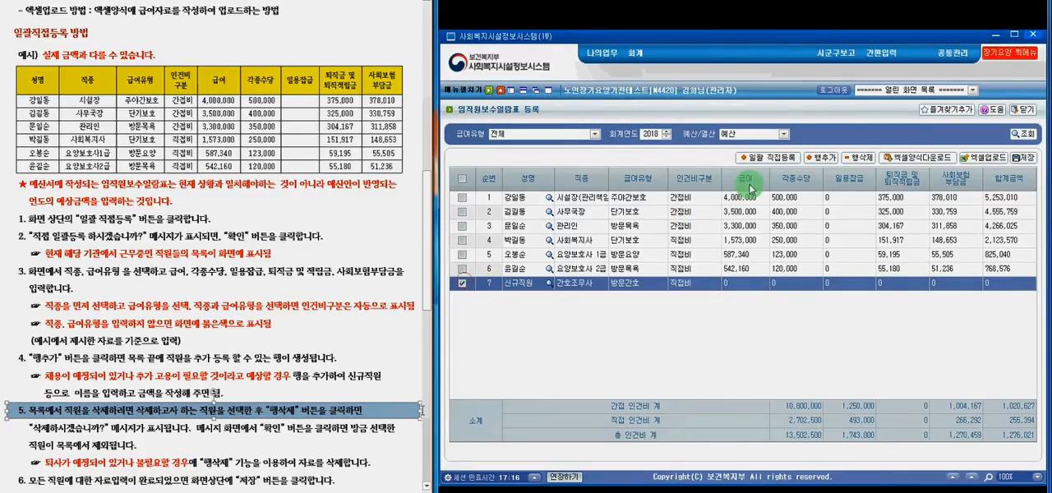
left_click(862, 160)
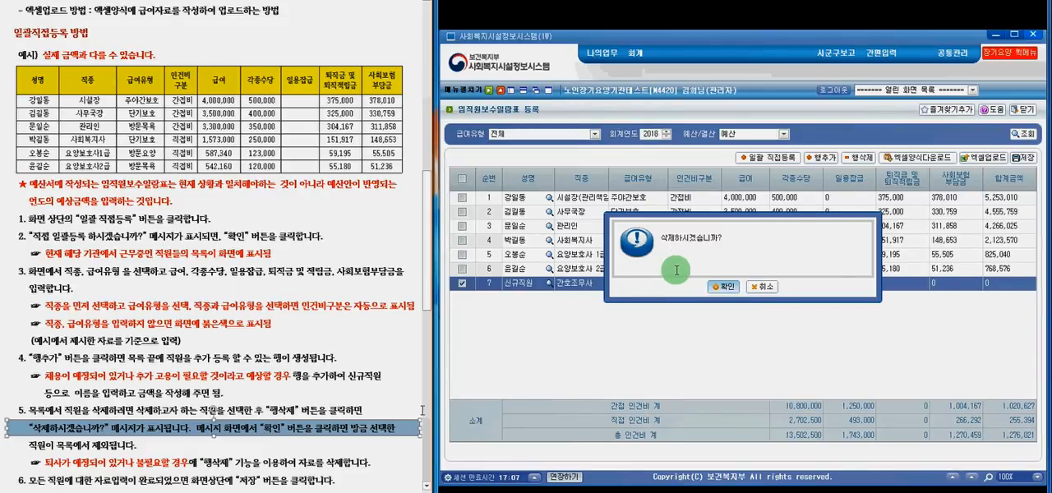
left_click(725, 287)
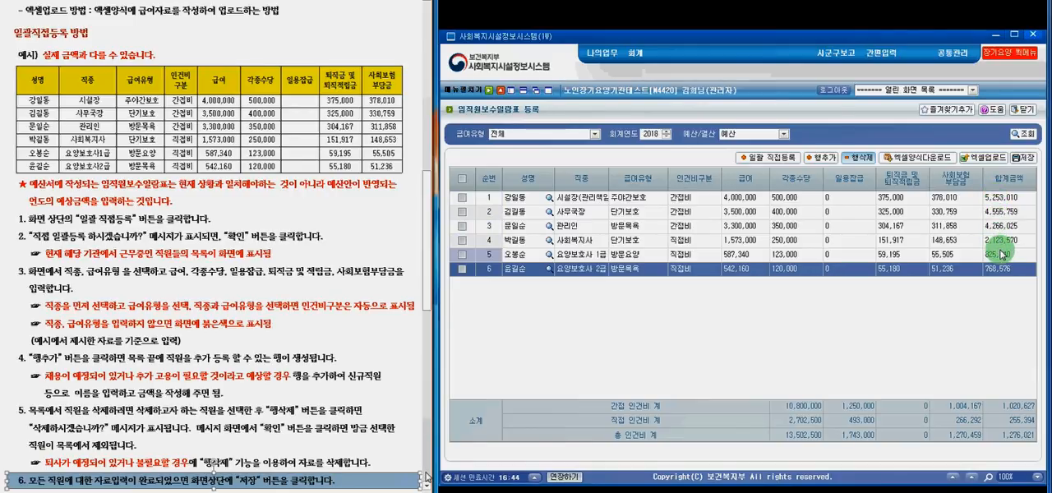
- Save the completed 2018 budget staff salary list with its six employees
left_click(1023, 157)
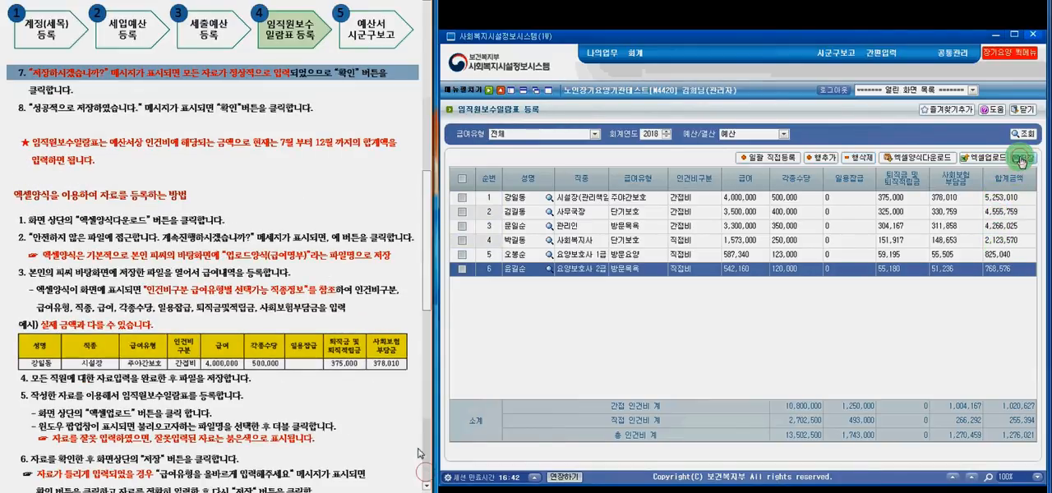
left_click(410, 78)
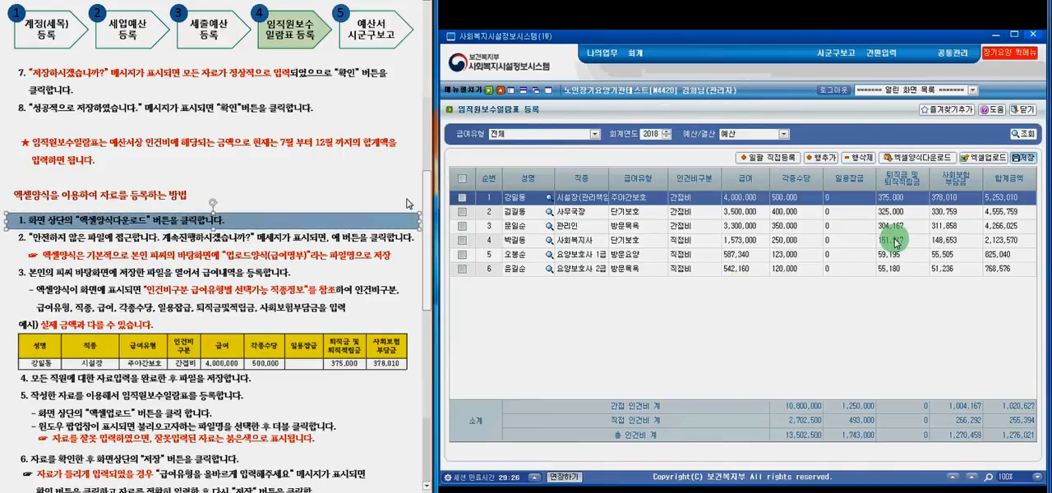
- Download the Excel form for the salary list and allow access to the (업로드양식)급여명부.xlsx file
left_click(927, 161)
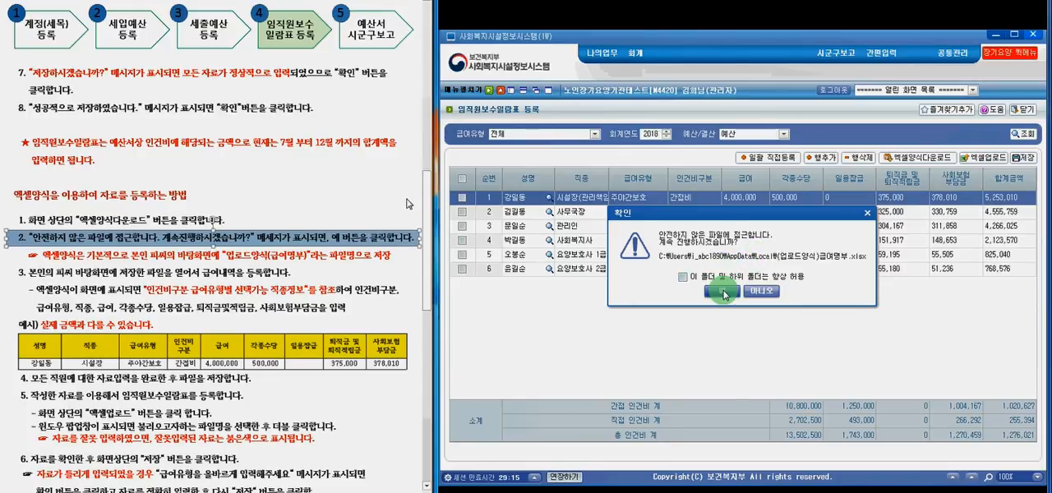
left_click(723, 291)
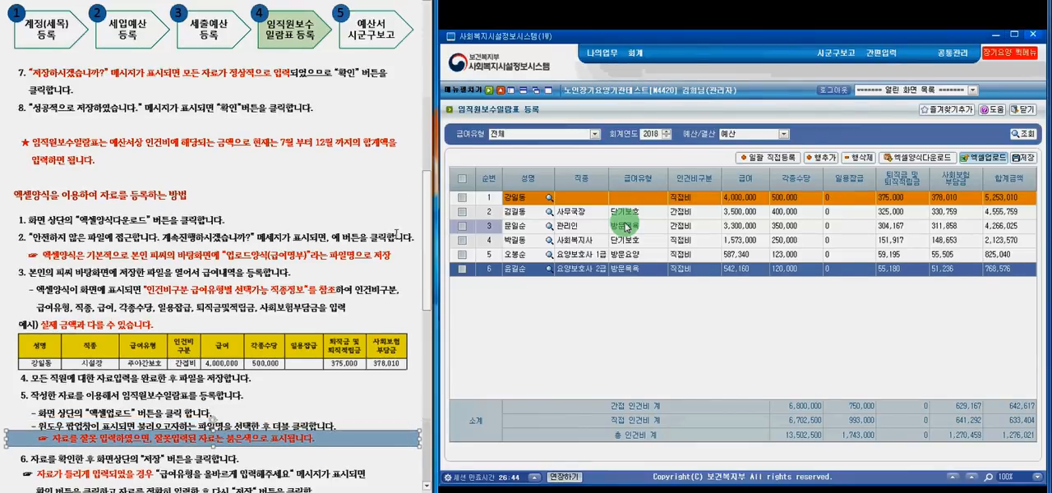
left_click(427, 486)
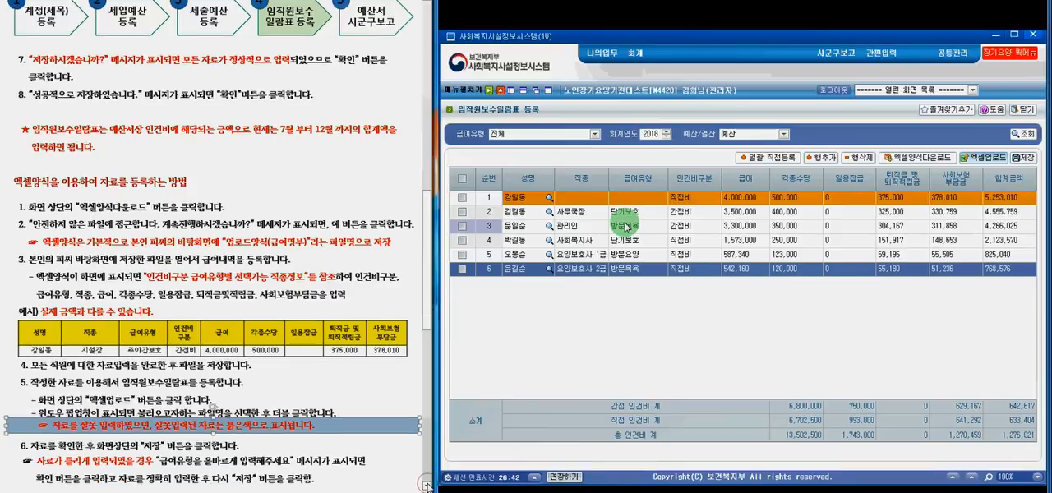
left_click(427, 486)
left_click(426, 486)
left_click(426, 486)
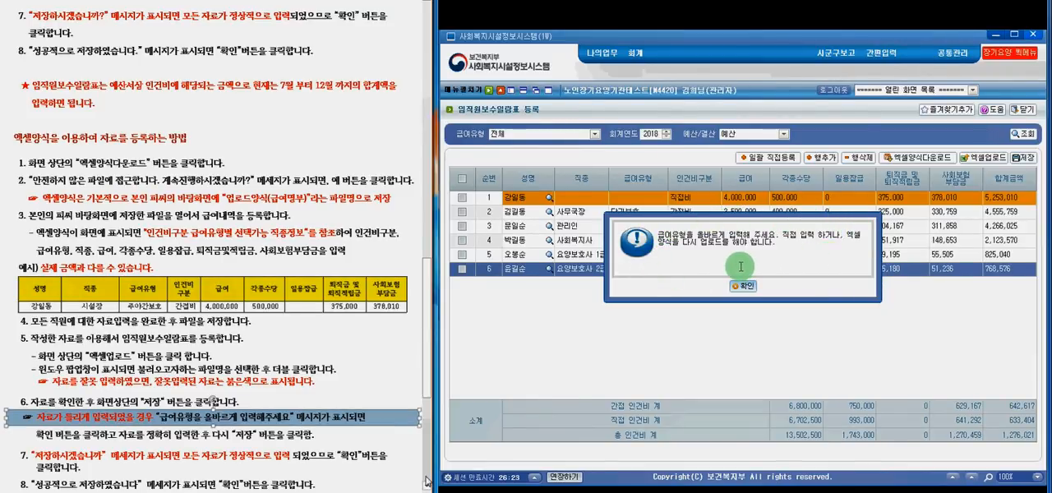
key("Down")
key("Down")
key("Down")
key("Down")
key("Down")
key("Down")
key("Down")
key("Down")
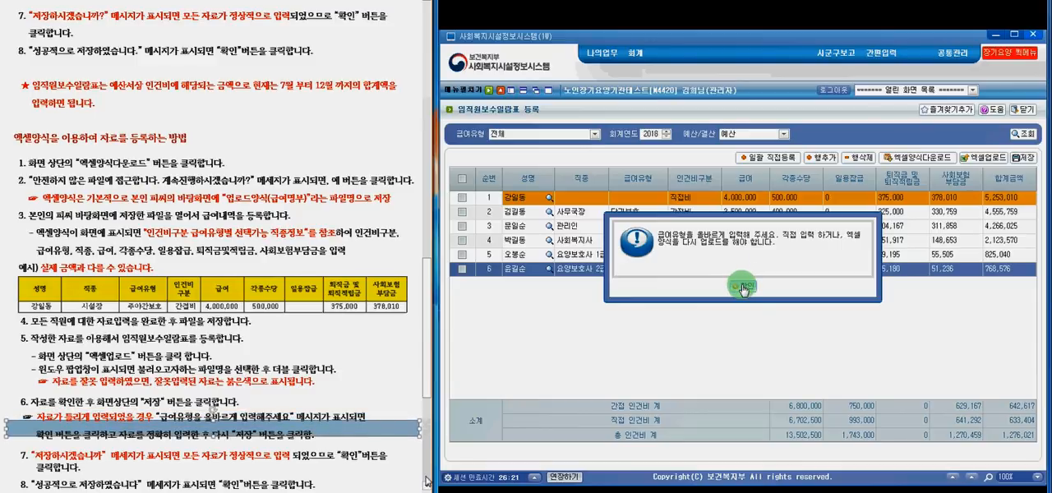